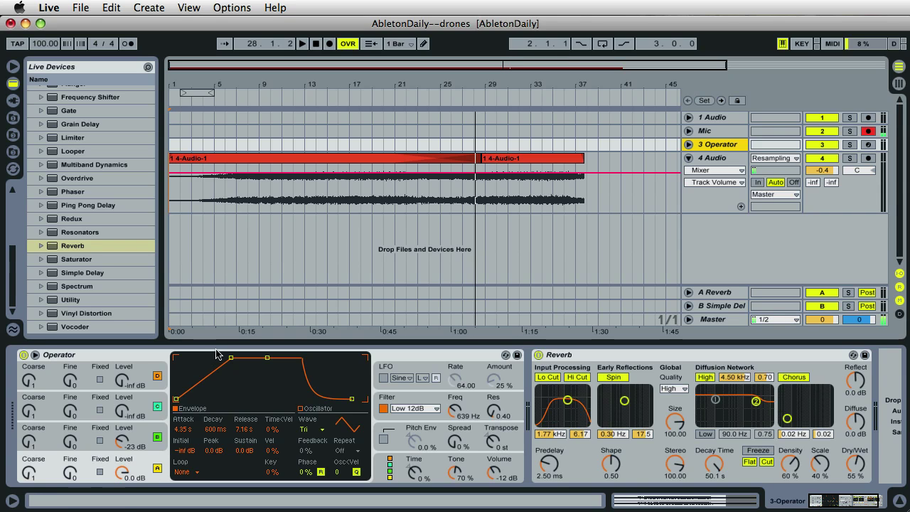
# Play the drone, raise 4 Audio to 6.0 dB, skip toward the crossfade, stop, and arm Mic.
pyautogui.click(205, 95)
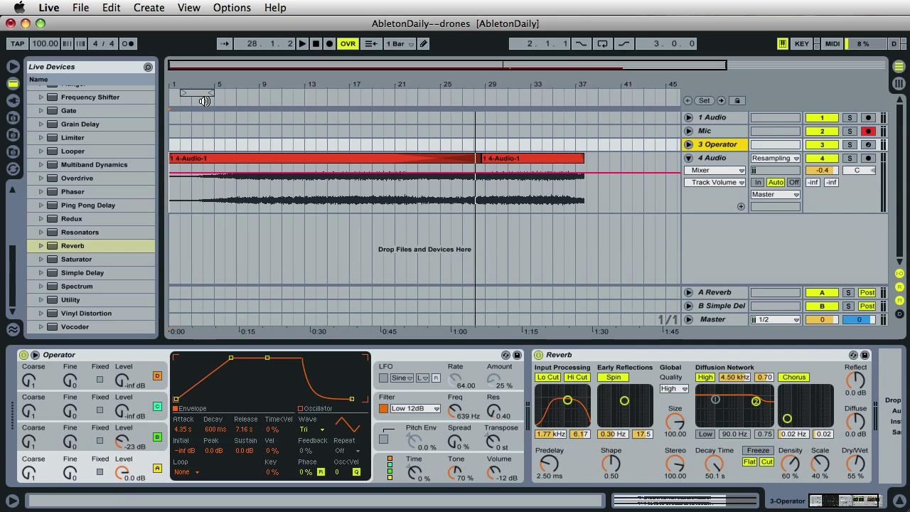
pyautogui.click(885, 130)
pyautogui.moveTo(827, 172); pyautogui.dragTo(826, 142)
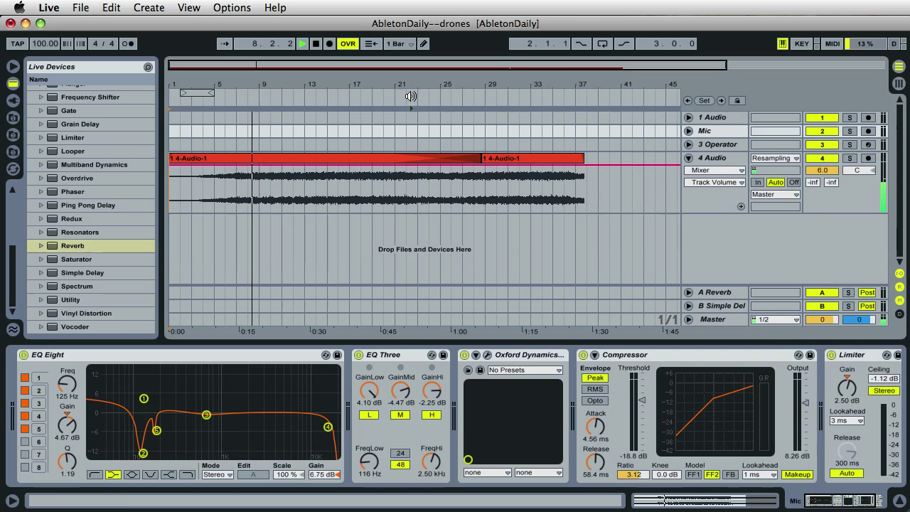
pyautogui.click(414, 98)
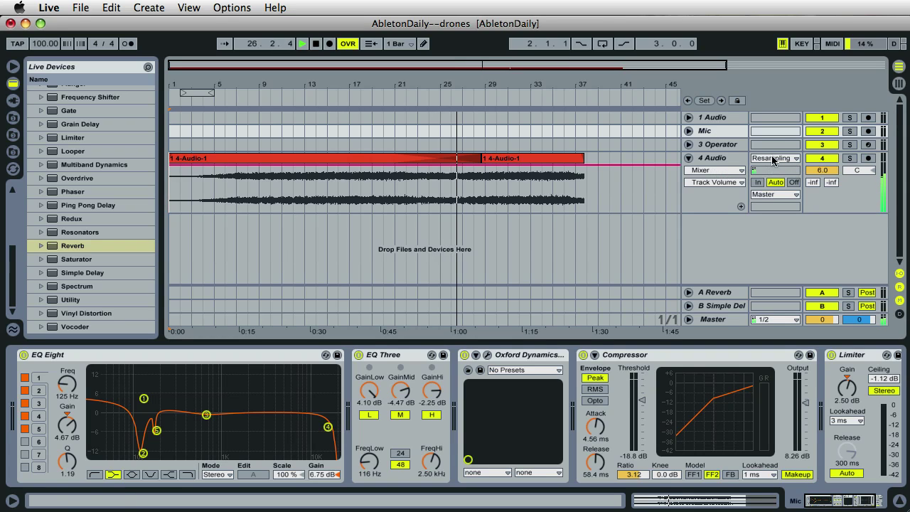
pyautogui.click(319, 45)
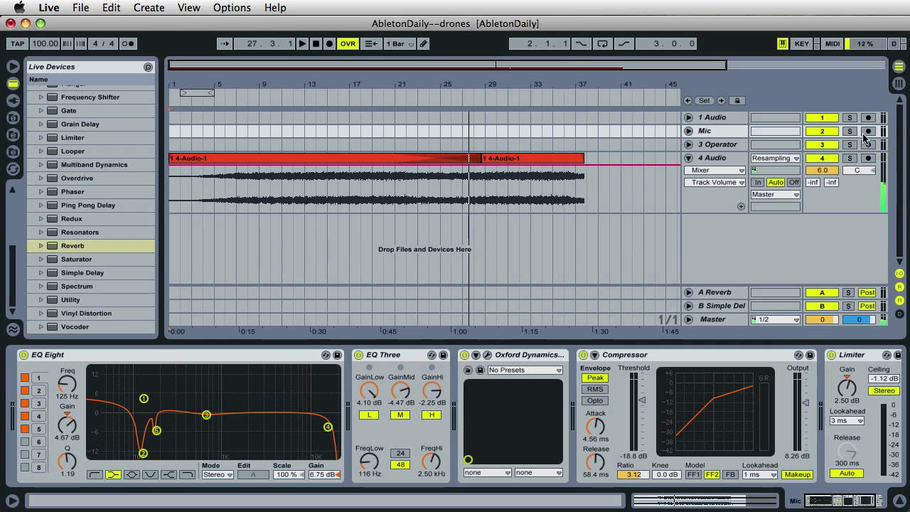
pyautogui.click(867, 131)
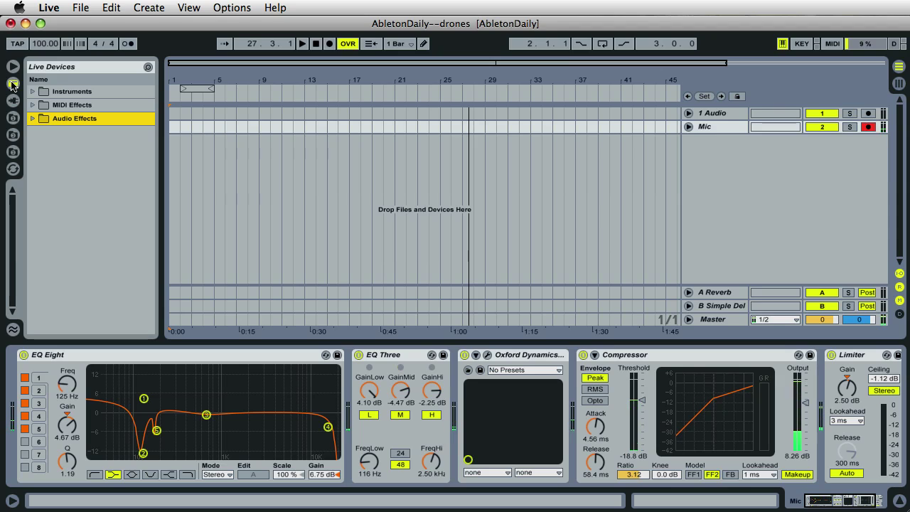
# Drag Operator from the Instruments folder into the set as a new 3 Operator MIDI track.
pyautogui.click(34, 93)
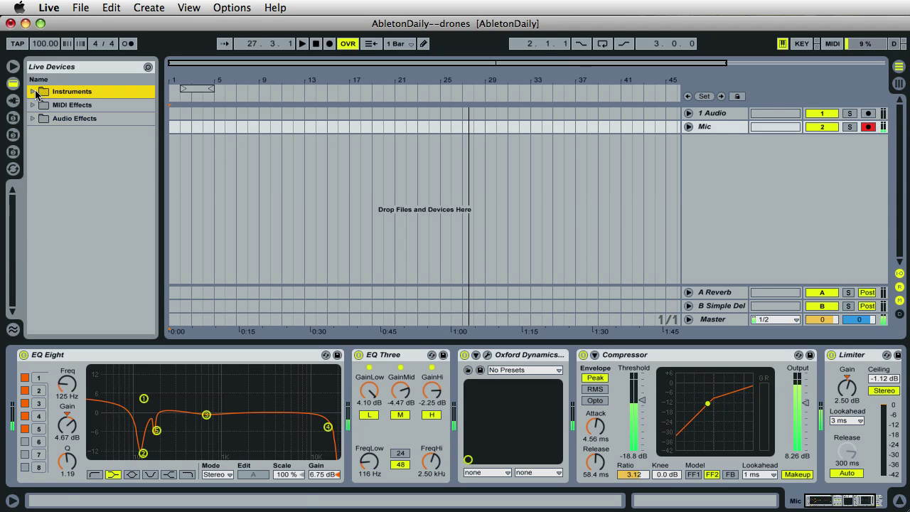
pyautogui.click(33, 91)
pyautogui.click(80, 174)
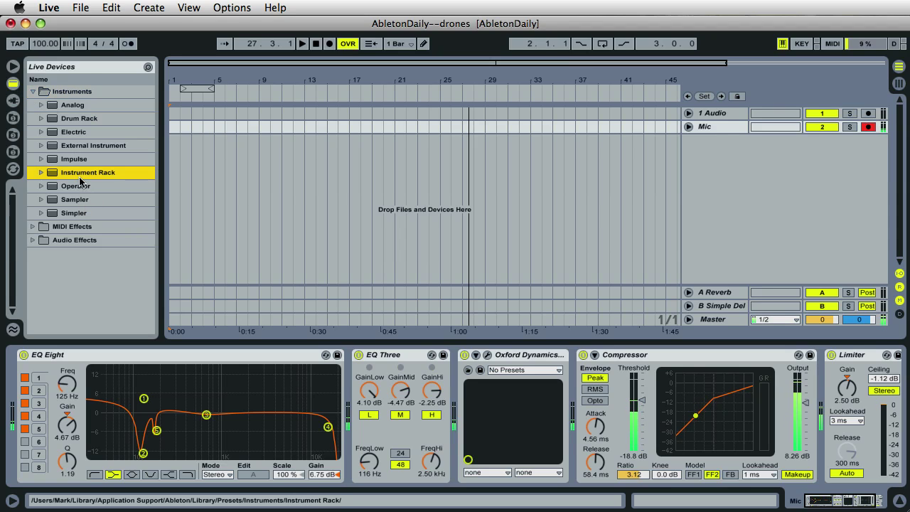
pyautogui.click(73, 187)
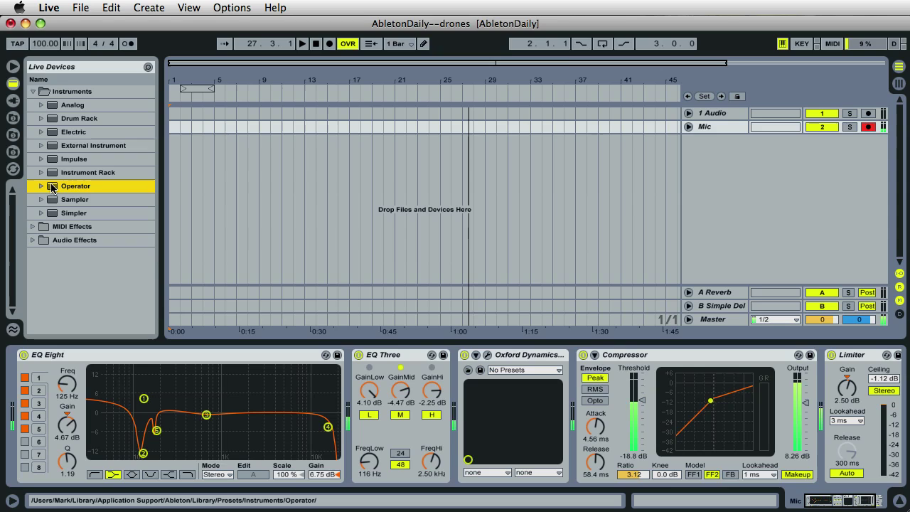
pyautogui.moveTo(54, 188); pyautogui.dragTo(538, 218)
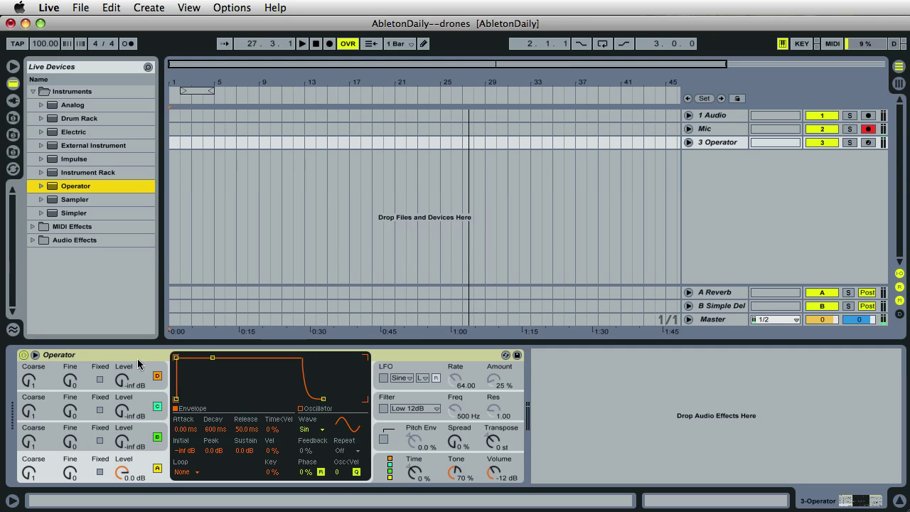
# Place a Reverb from Audio Effects after Operator in the 3 Operator device chain.
pyautogui.click(31, 90)
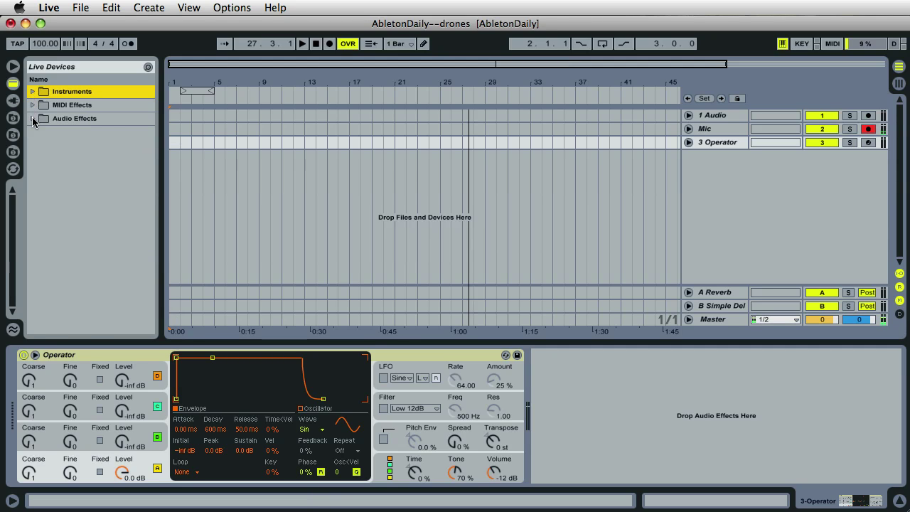
pyautogui.click(32, 117)
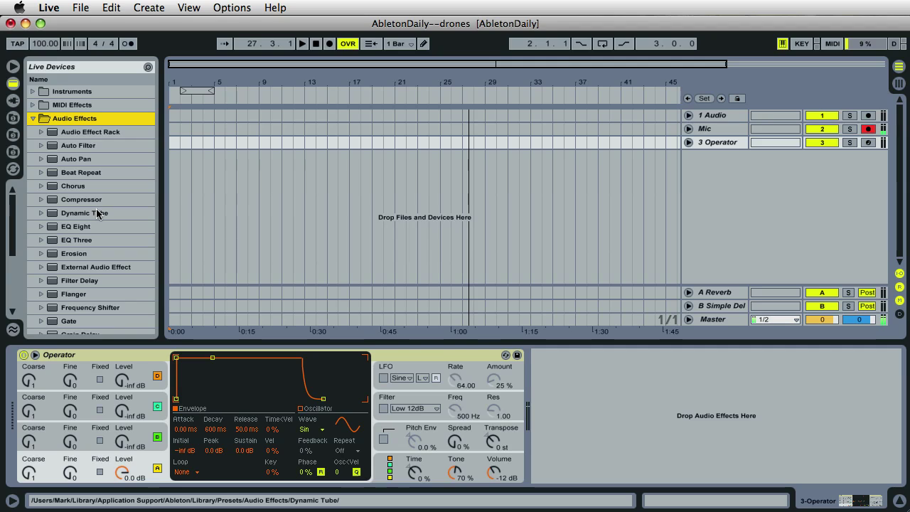
pyautogui.scroll(-5, 97, 213)
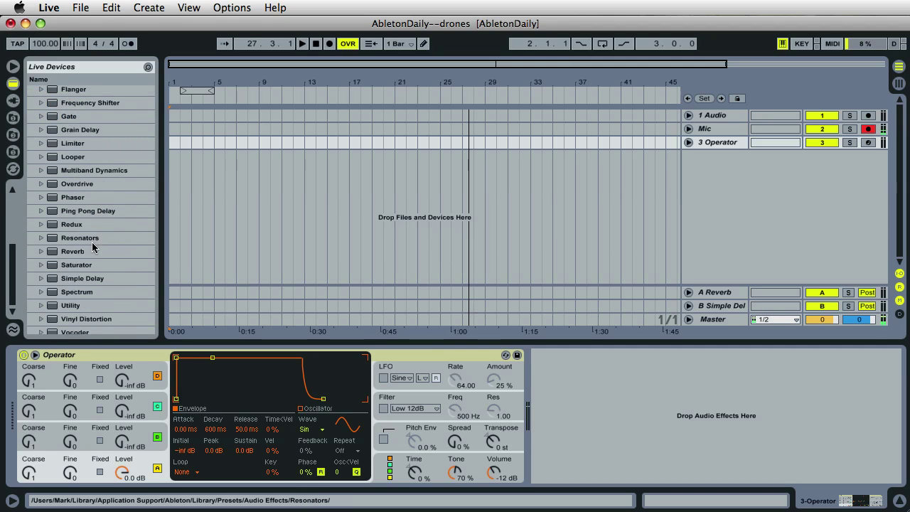
pyautogui.moveTo(93, 245); pyautogui.dragTo(444, 357)
pyautogui.moveTo(596, 369); pyautogui.dragTo(595, 370)
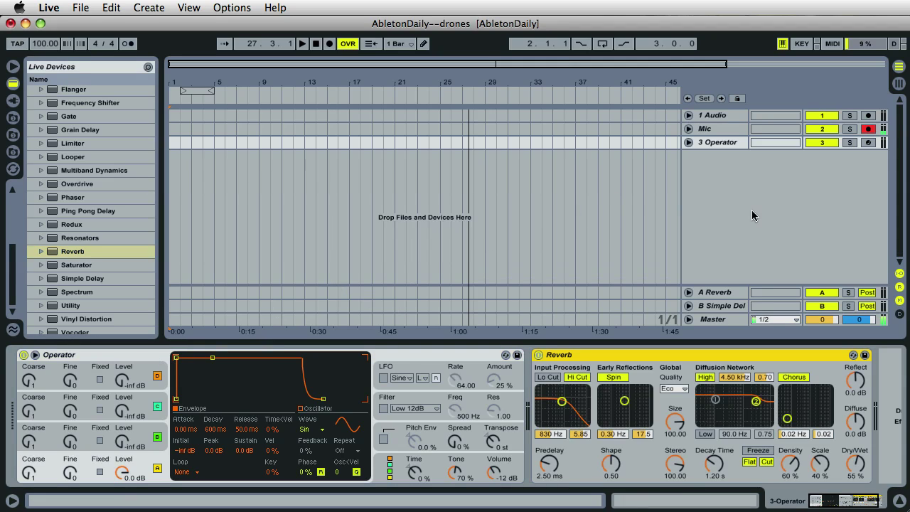
# Arm the 3 Operator track and switch oscillator A's Wave from Sine to Tri.
pyautogui.click(868, 143)
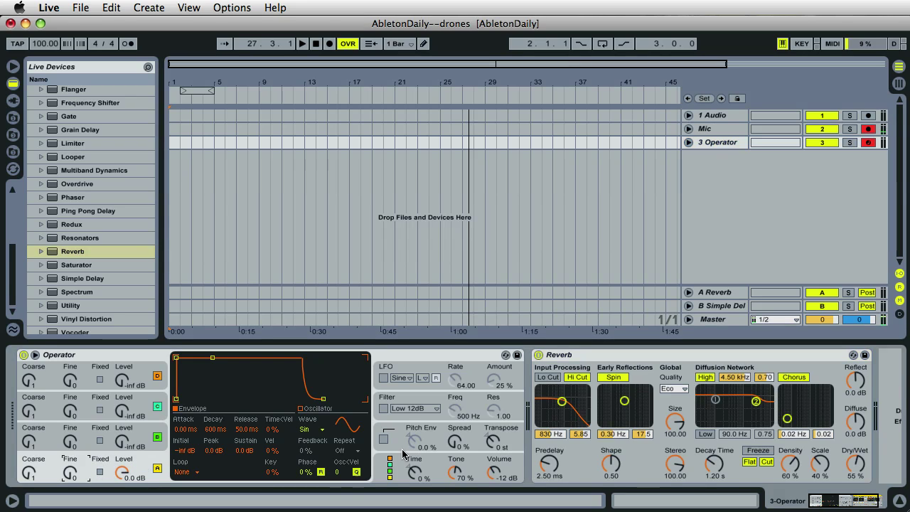
pyautogui.click(310, 431)
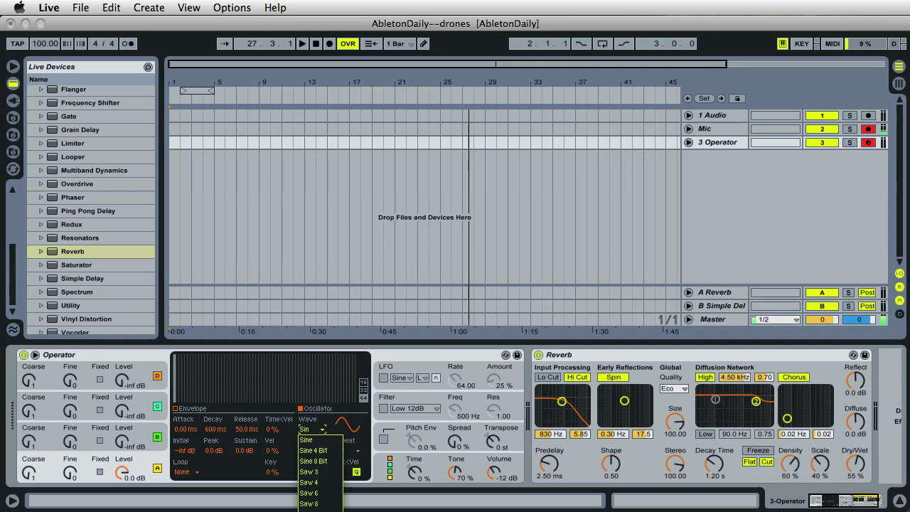
pyautogui.press('Return')
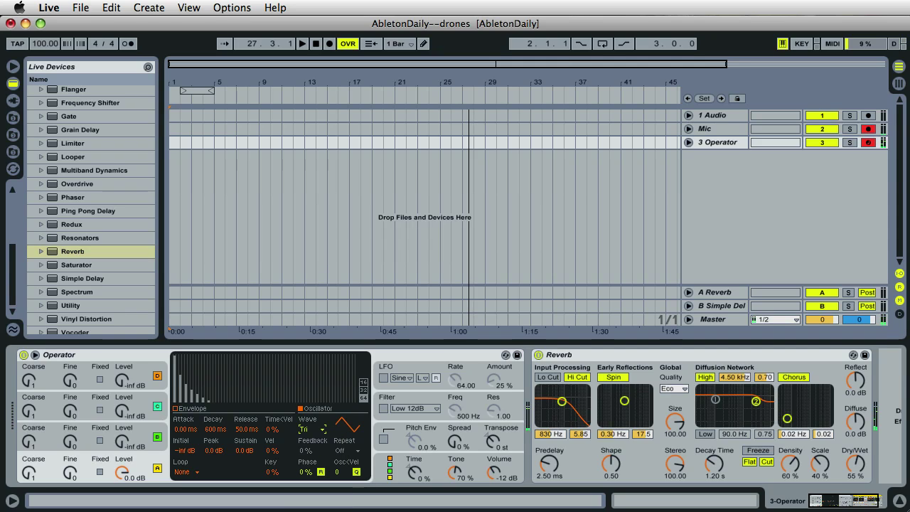
# Give oscillator A's envelope a much slower attack and a 5.58 s release.
pyautogui.click(192, 412)
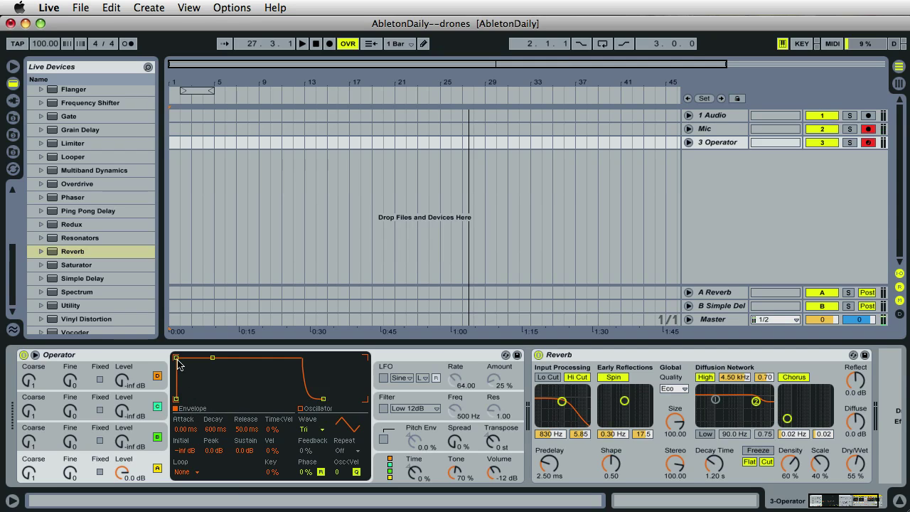
pyautogui.moveTo(176, 360); pyautogui.dragTo(239, 361)
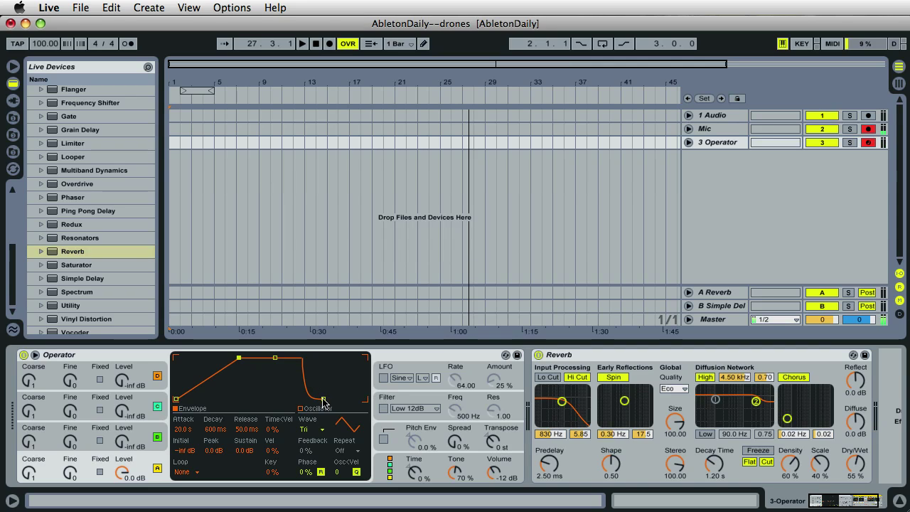
pyautogui.moveTo(324, 399); pyautogui.dragTo(350, 399)
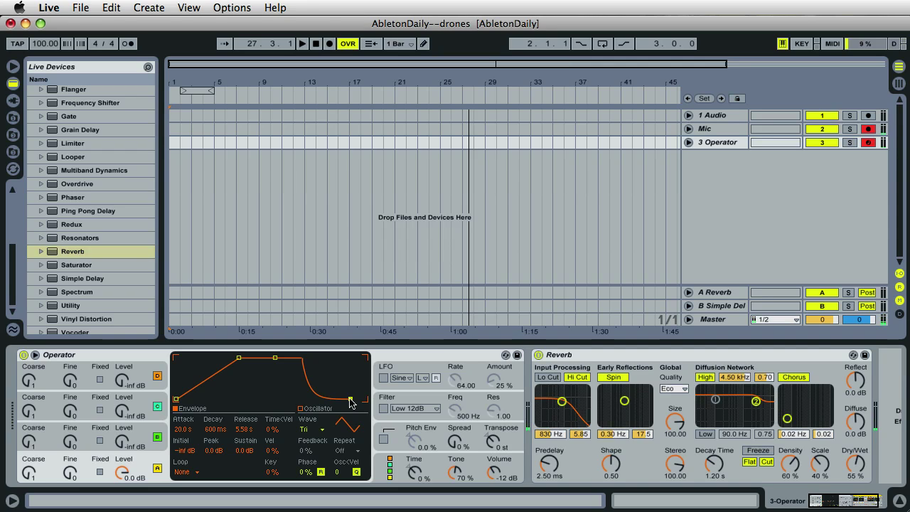
# Raise oscillator B's level to -26 dB and set its Wave to Tri.
pyautogui.click(140, 438)
pyautogui.moveTo(123, 445)
pyautogui.mouseDown()
pyautogui.moveTo(123, 435)
pyautogui.moveTo(123, 446)
pyautogui.mouseUp()
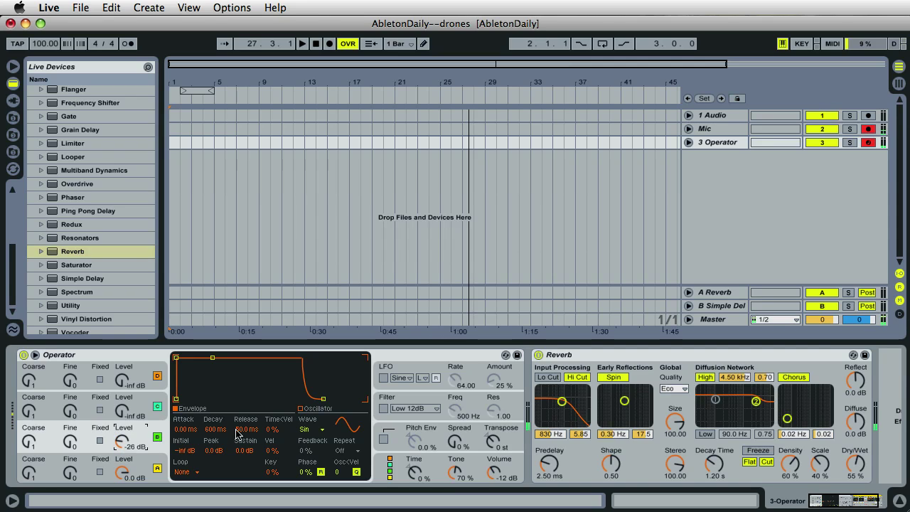
pyautogui.click(310, 432)
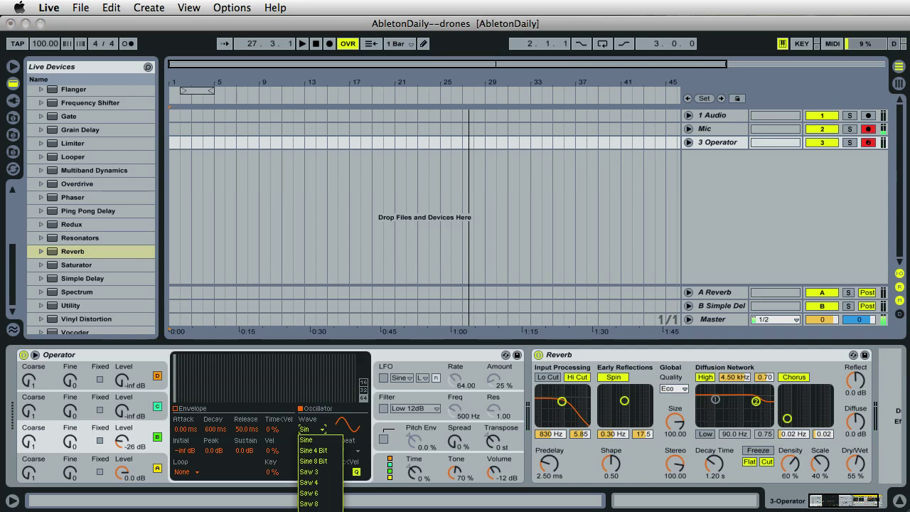
pyautogui.click(313, 498)
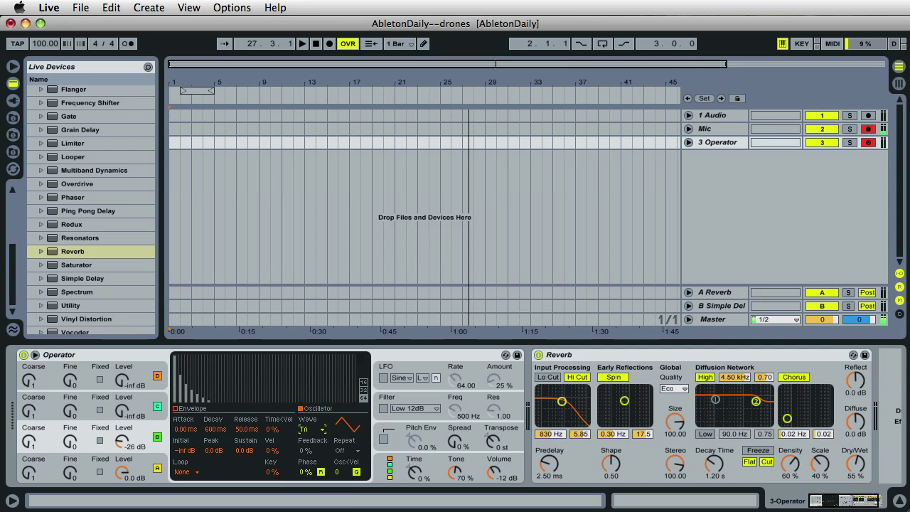
# Give oscillator B's envelope a 1.43 s attack and a 7.16 s release.
pyautogui.click(184, 411)
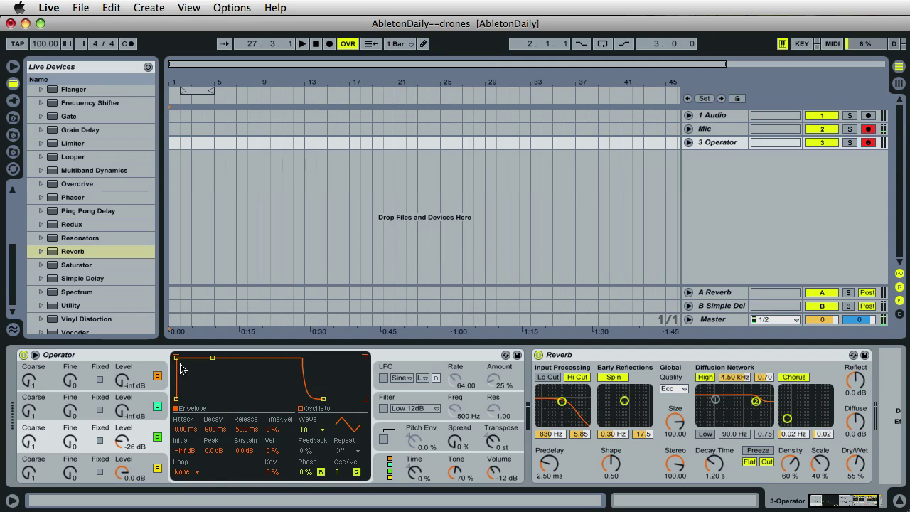
pyautogui.moveTo(176, 357); pyautogui.dragTo(225, 357)
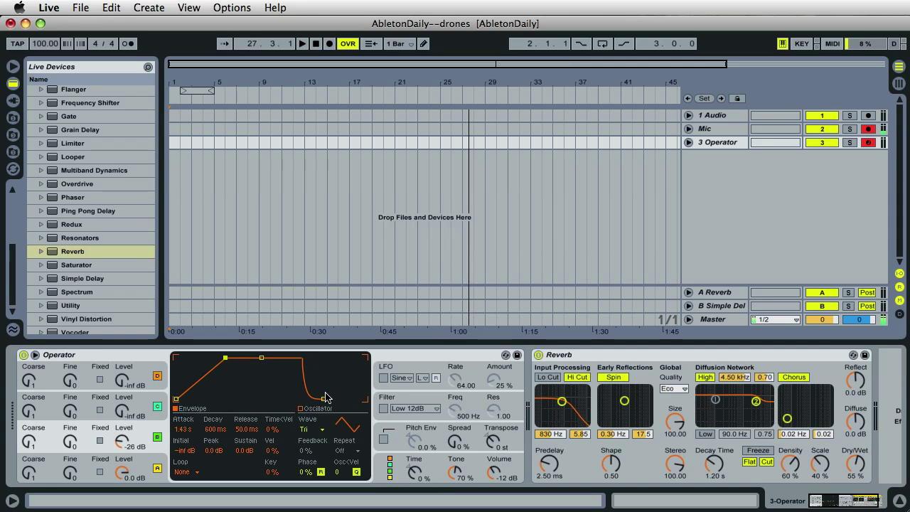
pyautogui.moveTo(324, 399); pyautogui.dragTo(352, 403)
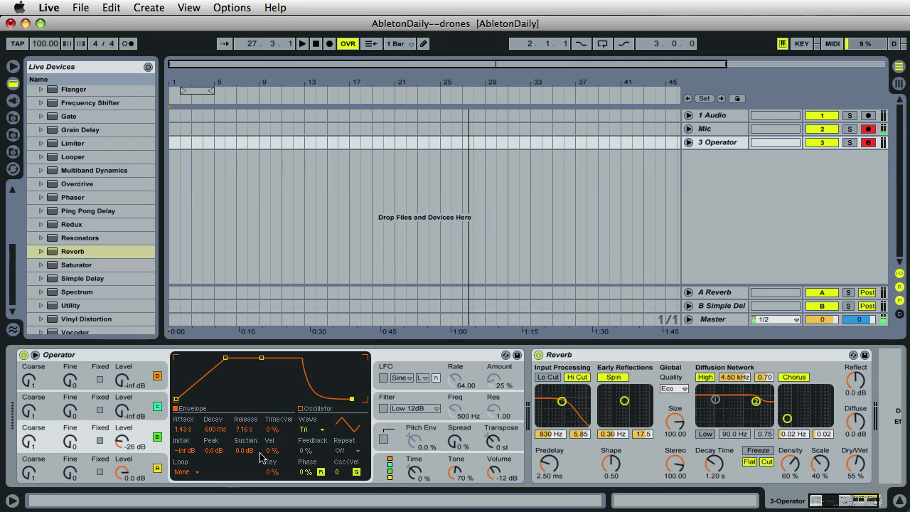
# Switch on Operator's Low 12dB filter and lower its cutoff to about 298 Hz.
pyautogui.click(146, 471)
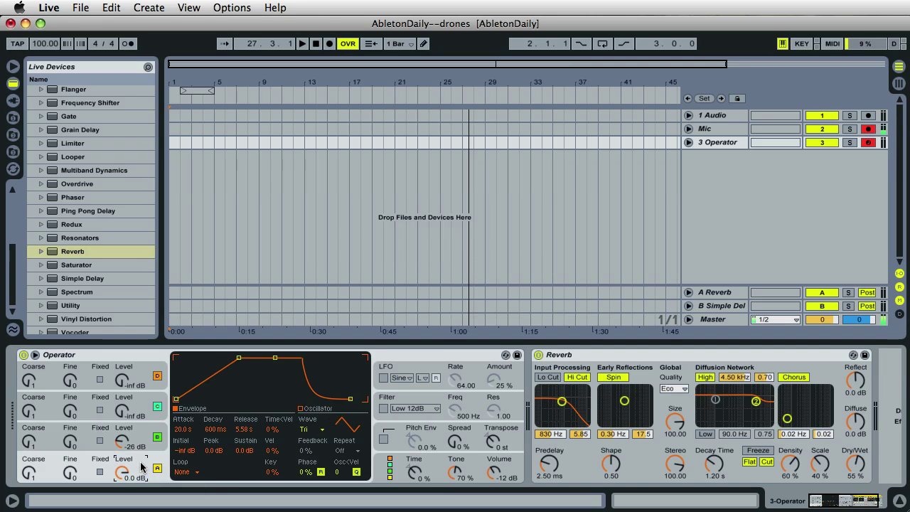
pyautogui.click(383, 408)
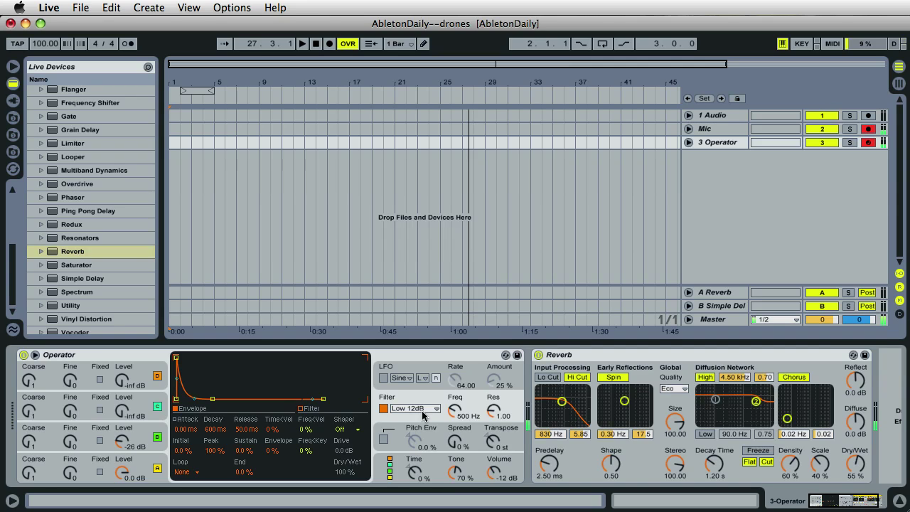
pyautogui.scroll(10, 449, 413)
pyautogui.scroll(-5, 450, 414)
pyautogui.scroll(-10, 449, 414)
pyautogui.scroll(2, 449, 413)
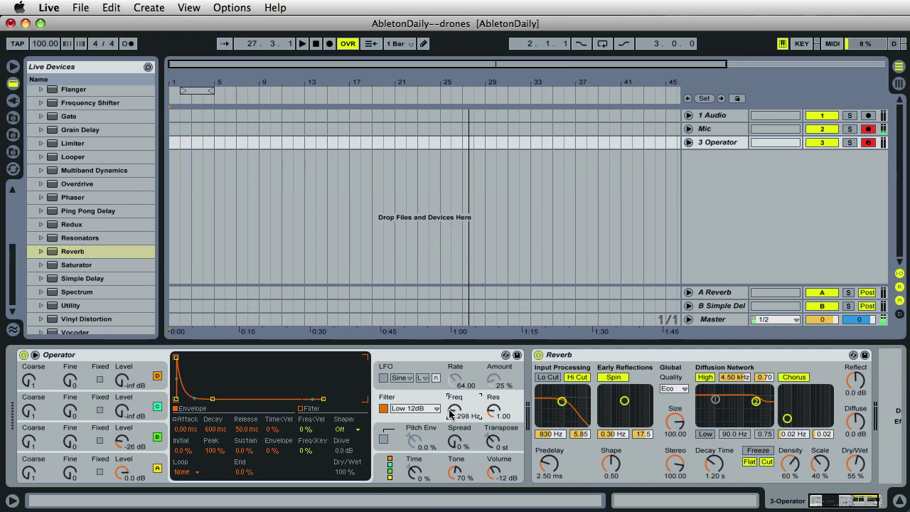
pyautogui.click(608, 359)
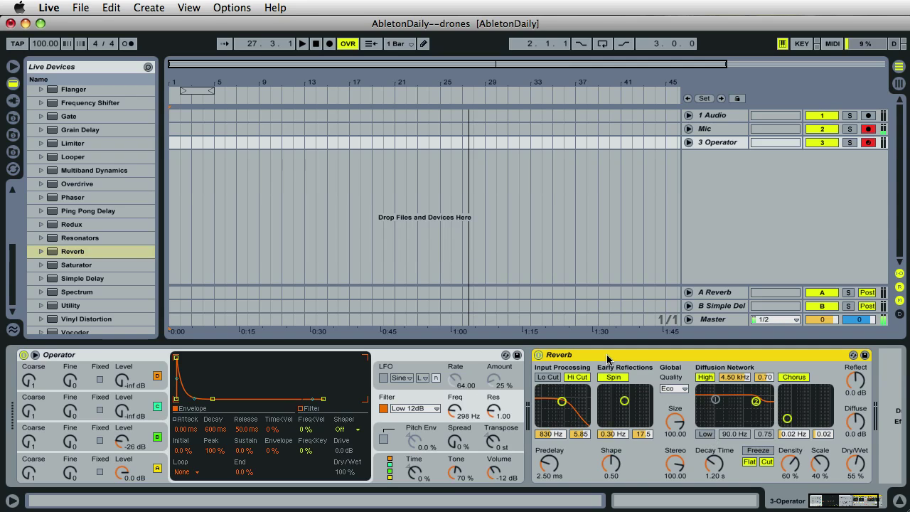
# Enable the Reverb's Lo Cut at 1.24 kHz and set its Quality to High.
pyautogui.click(557, 377)
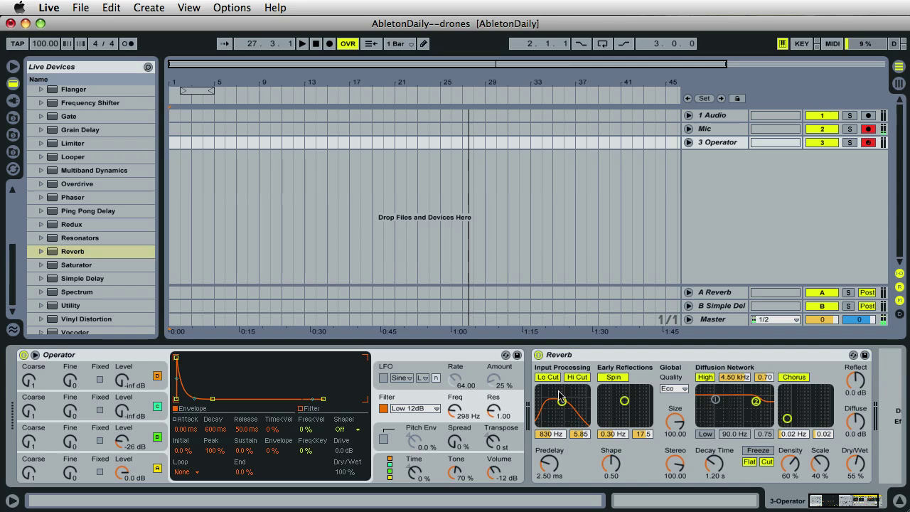
pyautogui.moveTo(561, 399); pyautogui.dragTo(566, 404)
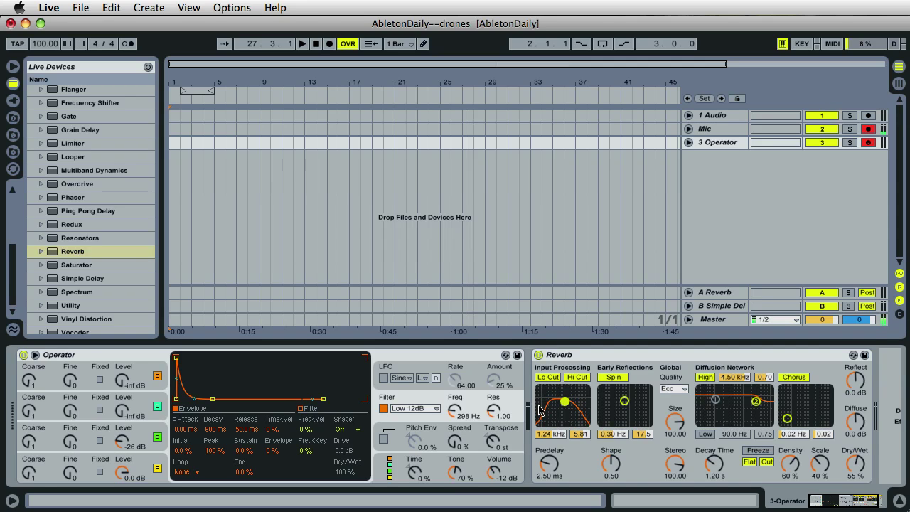
pyautogui.click(681, 392)
pyautogui.click(675, 421)
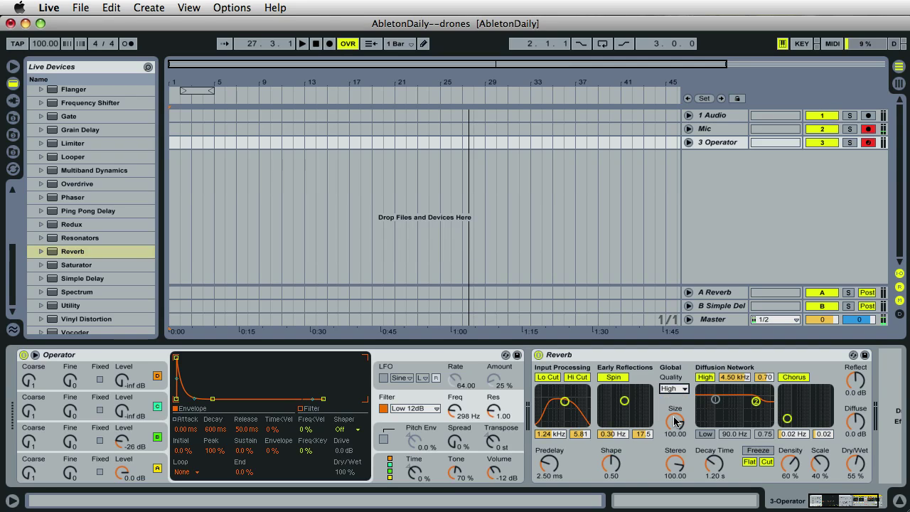
# Nudge the Reverb's Stereo width and stretch its Decay Time to 38.2 s.
pyautogui.click(675, 464)
pyautogui.press('Up')
pyautogui.press('Down')
pyautogui.press('Down')
pyautogui.moveTo(720, 466); pyautogui.dragTo(718, 468)
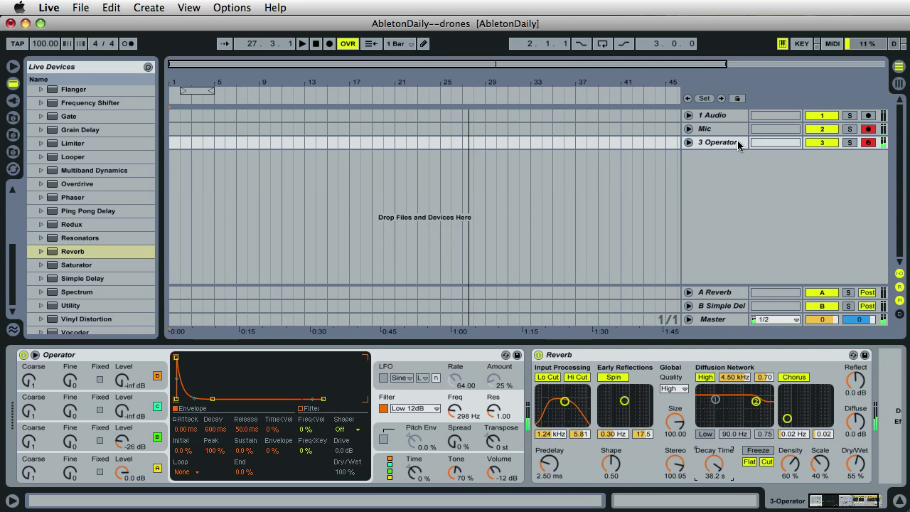
# Unfold the 3 Operator track's automation lane and raise Operator's output Volume.
pyautogui.click(688, 142)
pyautogui.click(494, 474)
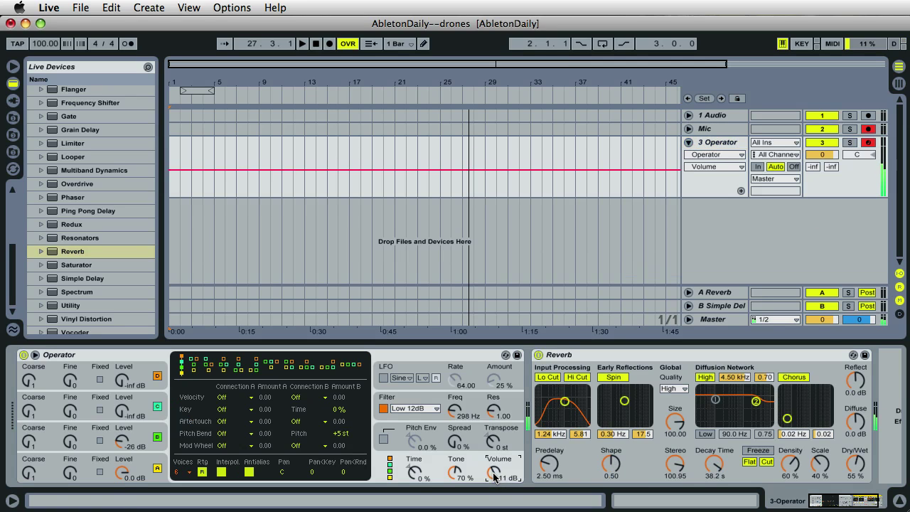
pyautogui.moveTo(494, 474); pyautogui.dragTo(494, 477)
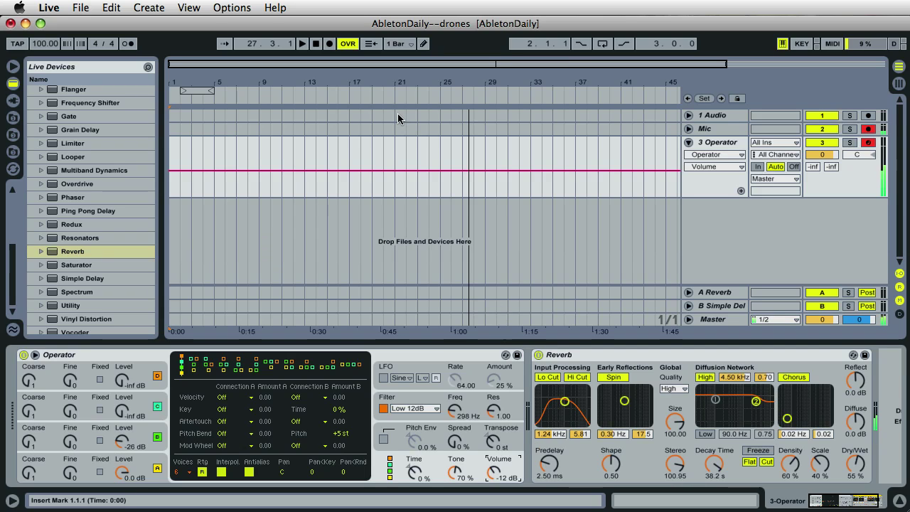
# Switch the Reverb off and back on, then insert a new audio track.
pyautogui.click(538, 355)
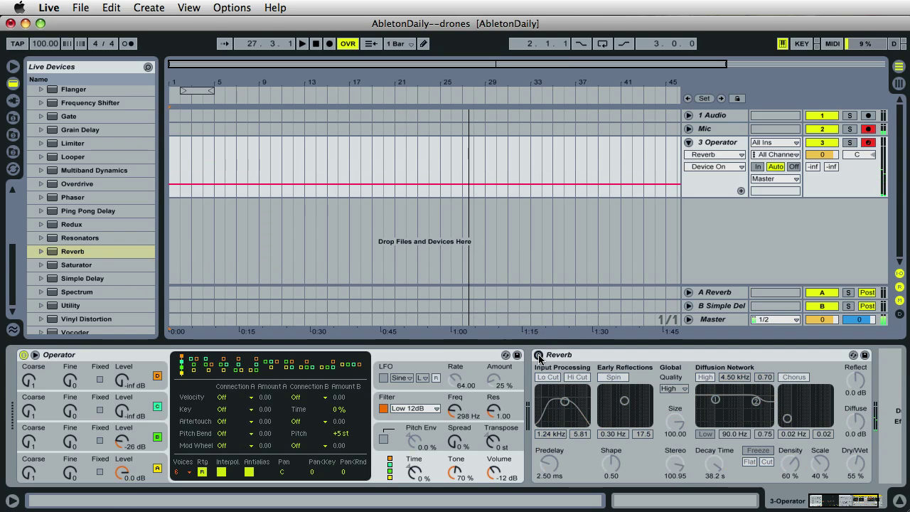
pyautogui.click(539, 354)
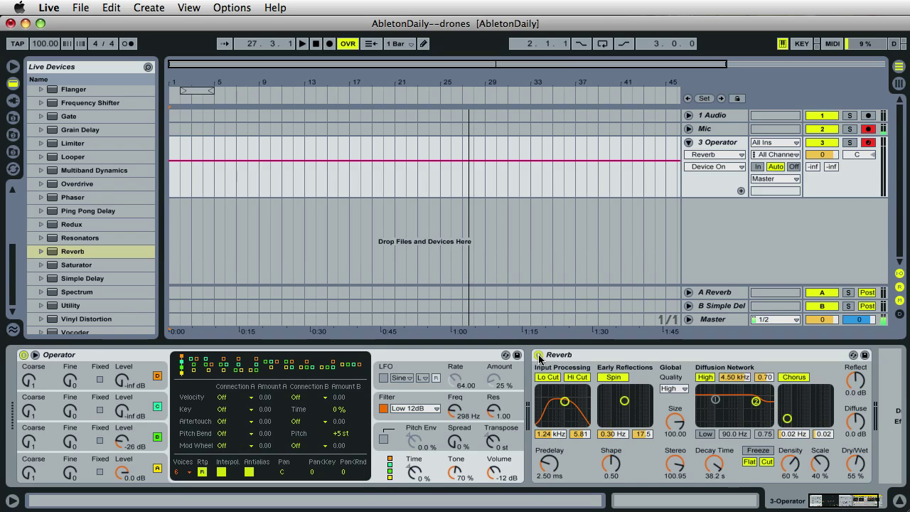
pyautogui.rightClick(699, 214)
pyautogui.click(707, 219)
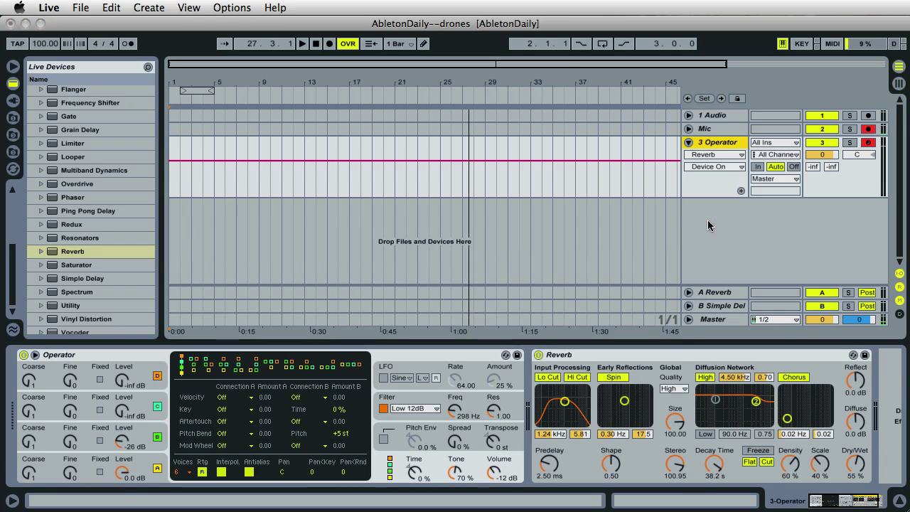
# Expand 4 Audio, choose Resampling as its Audio From source, and arm it.
pyautogui.click(687, 208)
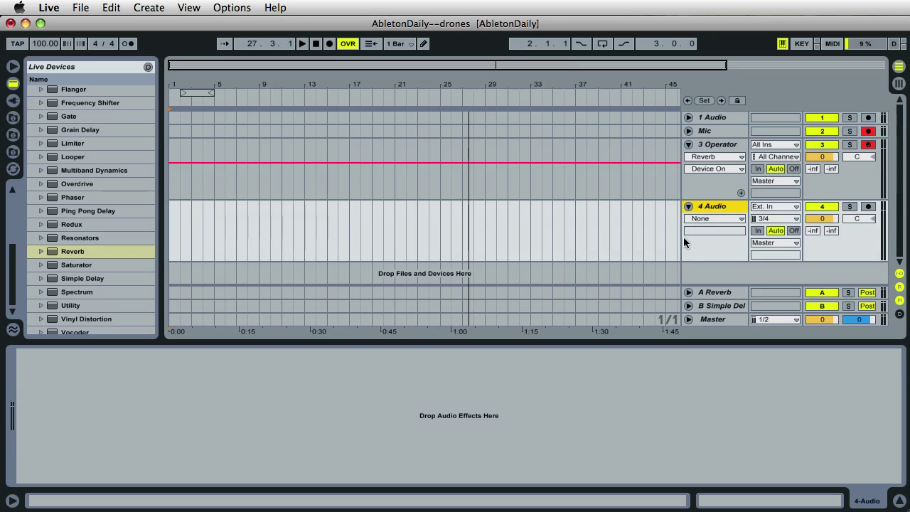
pyautogui.click(767, 207)
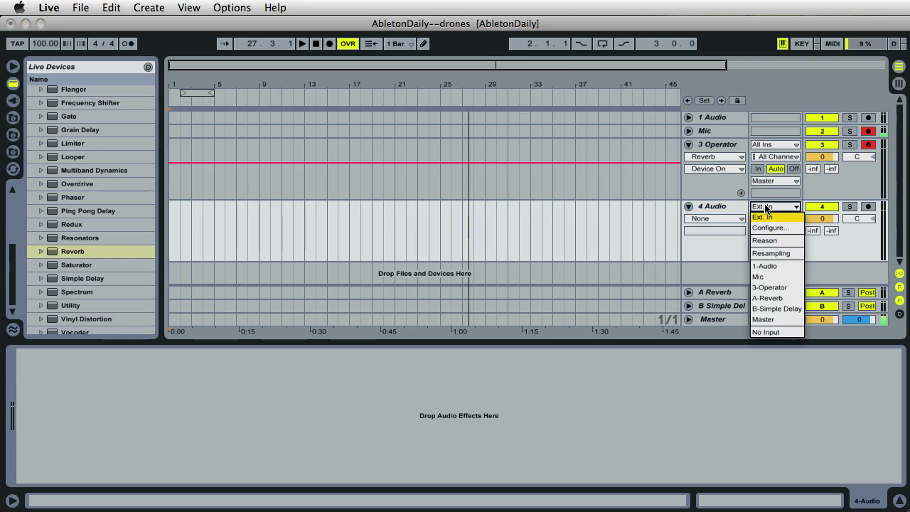
pyautogui.click(765, 254)
pyautogui.click(709, 208)
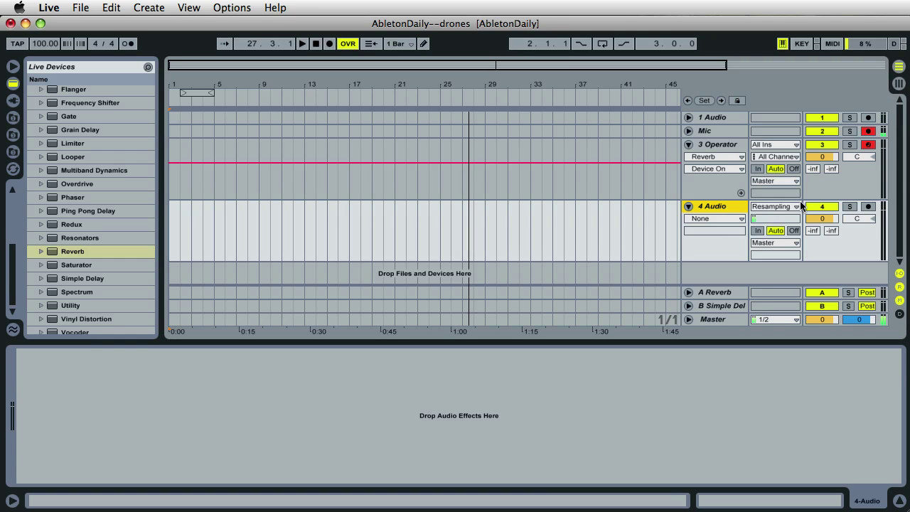
pyautogui.click(867, 206)
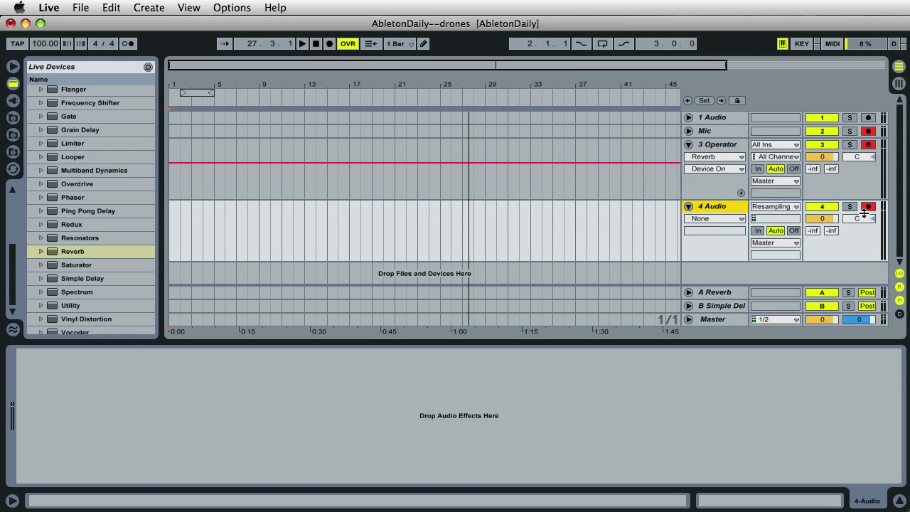
# On the 3 Operator track, sweep Operator's Filter Freq up to 745 Hz.
pyautogui.click(715, 146)
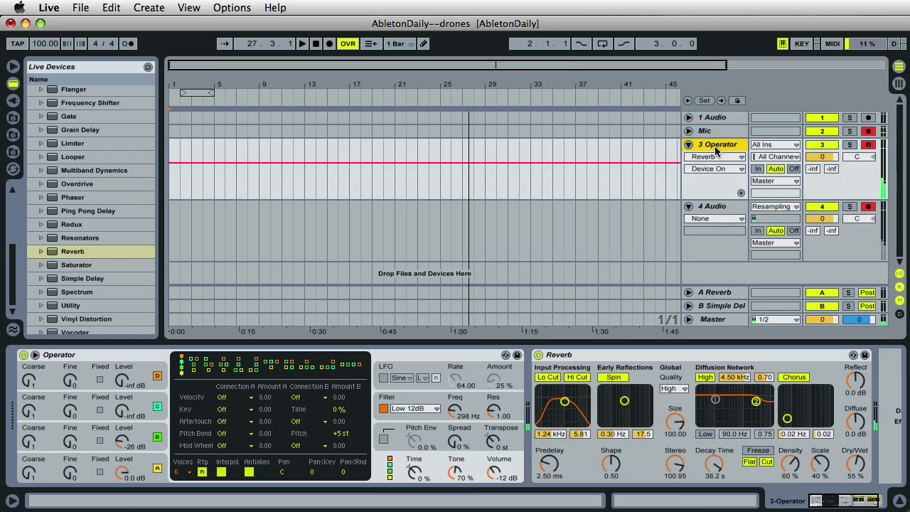
pyautogui.click(456, 412)
pyautogui.moveTo(458, 414); pyautogui.dragTo(457, 413)
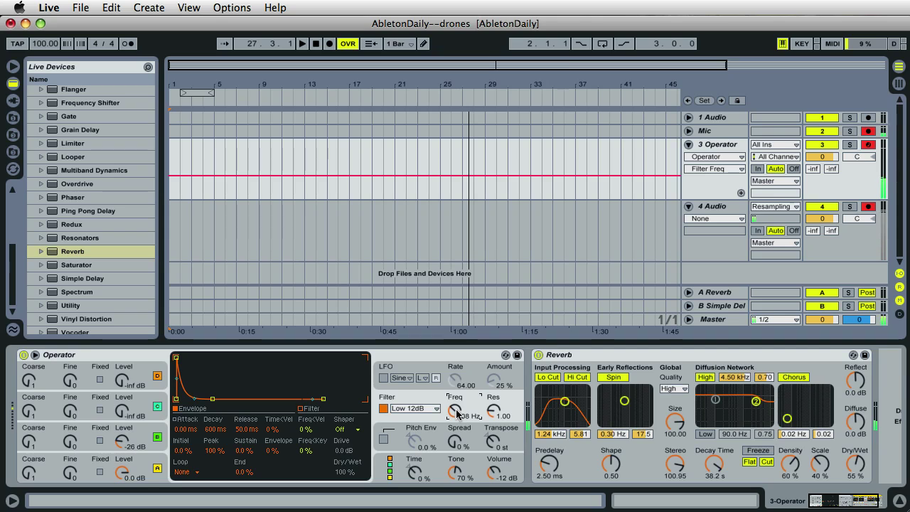
pyautogui.moveTo(458, 414); pyautogui.dragTo(457, 414)
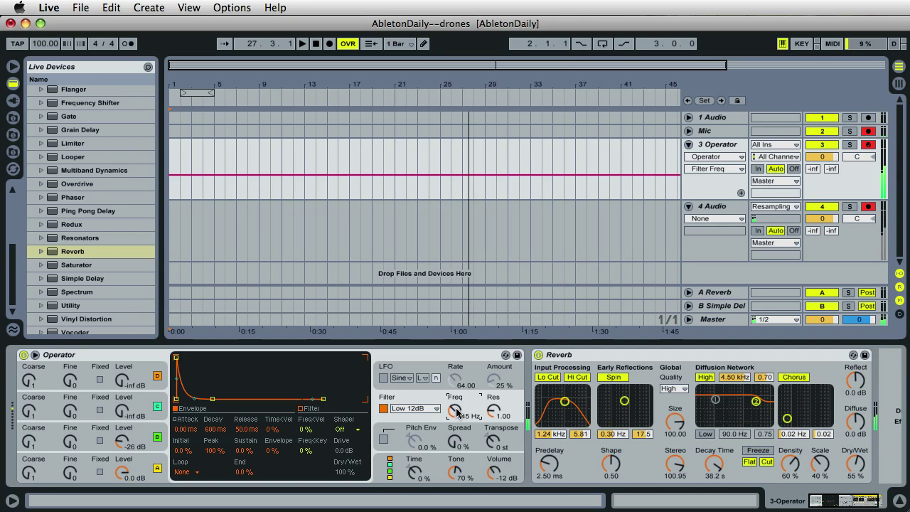
# Stop playback and disarm the Mic track.
pyautogui.click(317, 44)
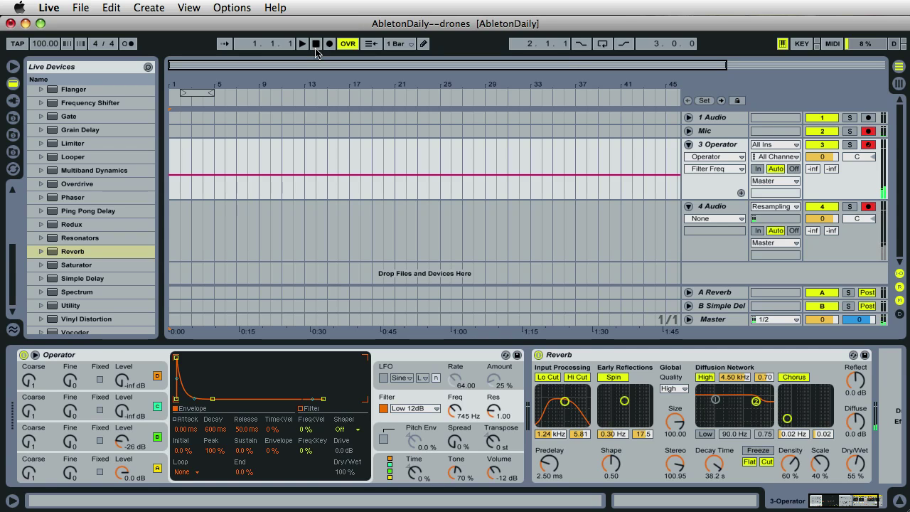
pyautogui.click(713, 132)
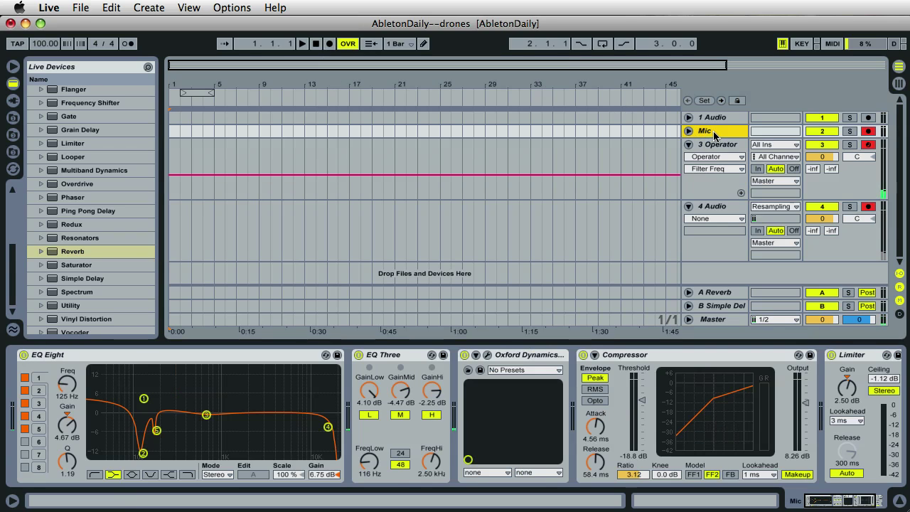
pyautogui.click(869, 133)
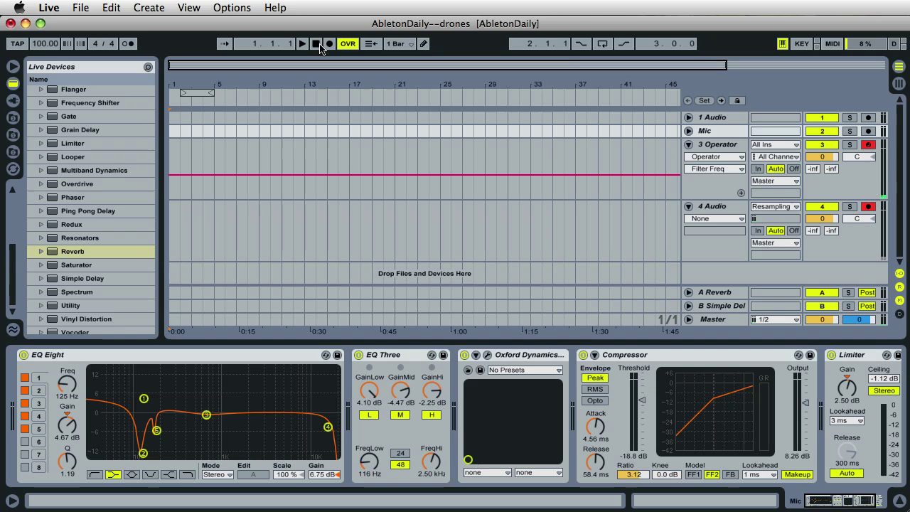
# Record about 14 bars of the drone into the arrangement with Arrangement Record on.
pyautogui.click(330, 44)
pyautogui.click(303, 44)
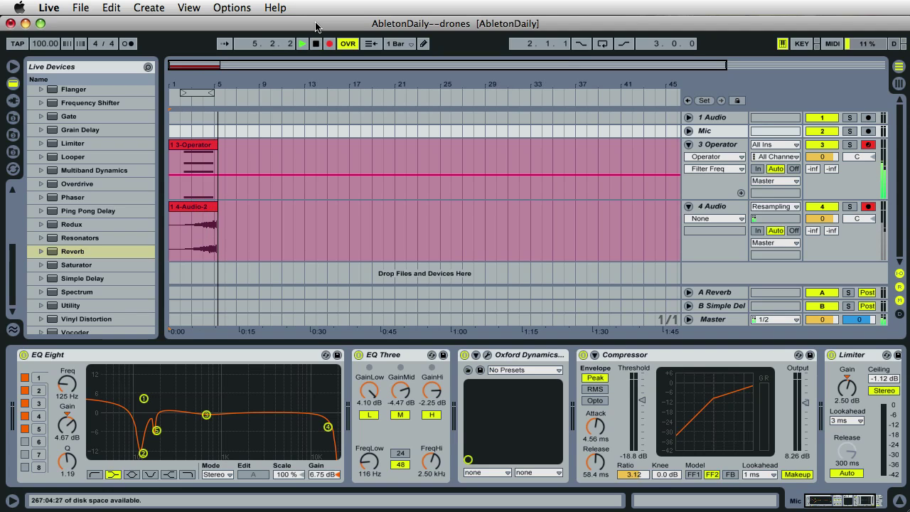
pyautogui.click(714, 146)
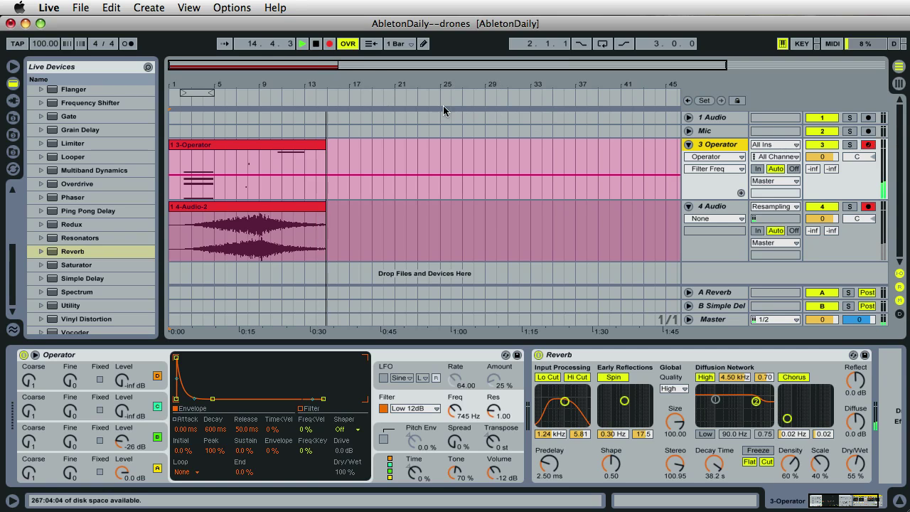
pyautogui.click(317, 45)
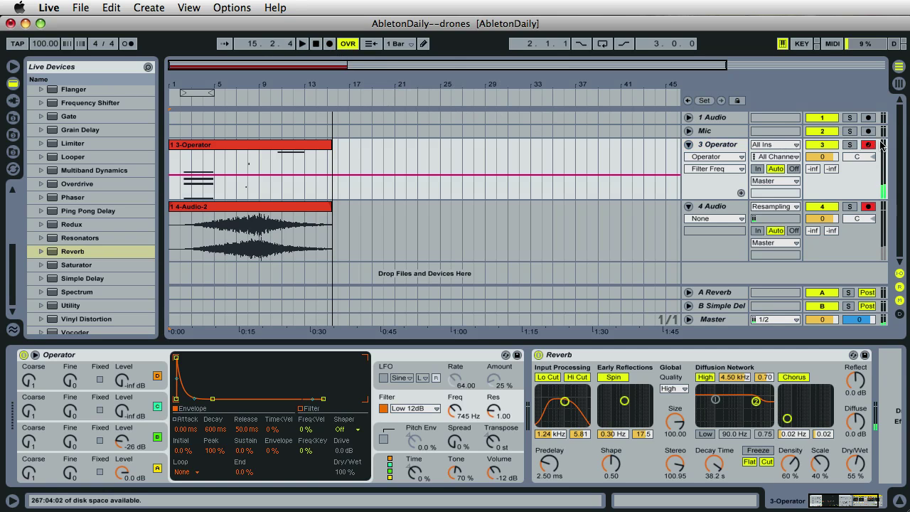
pyautogui.click(868, 132)
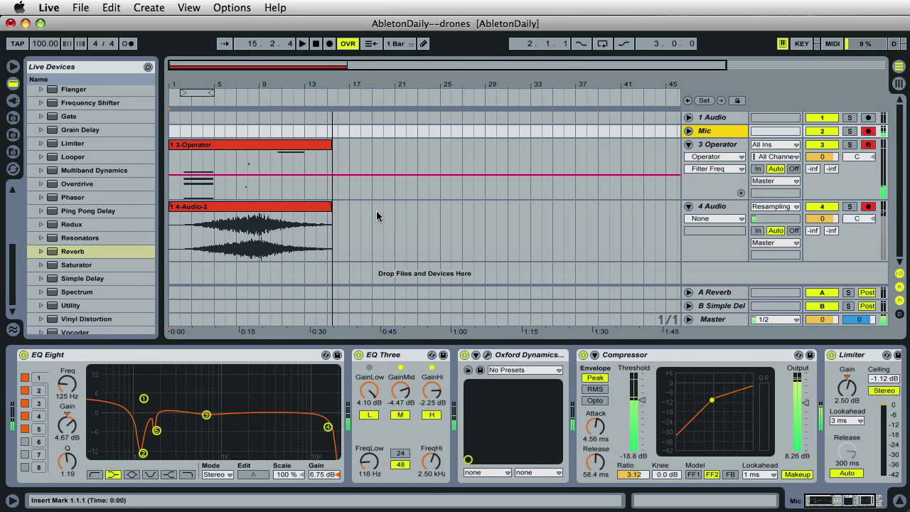
# Delete the recorded 3-Operator clip and play the drone from bar 7.
pyautogui.click(258, 145)
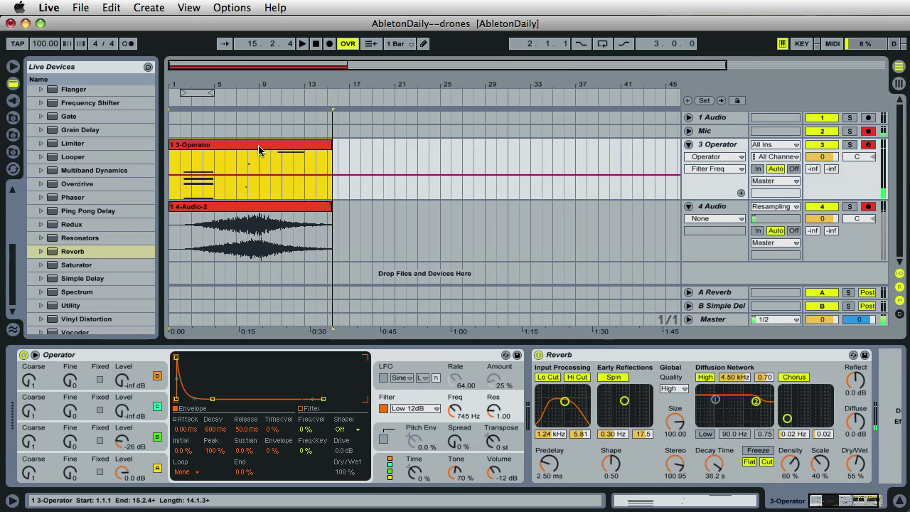
pyautogui.press('Delete')
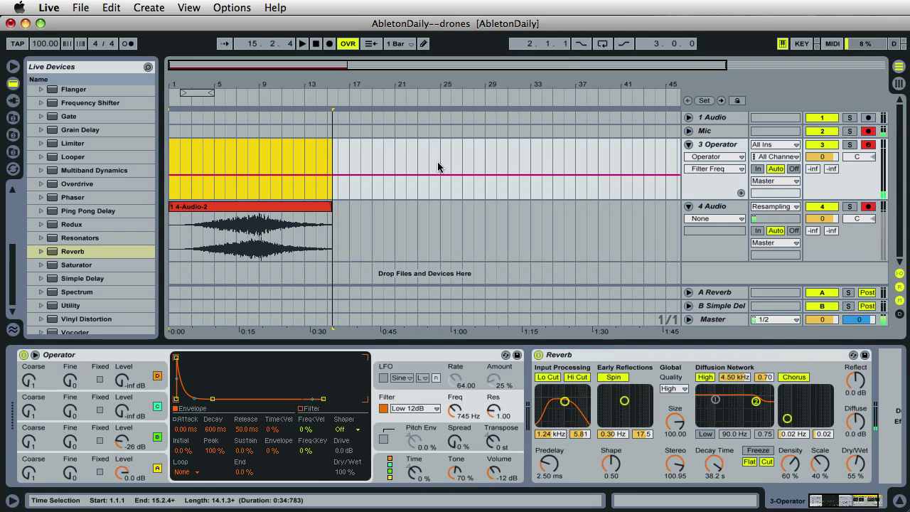
pyautogui.click(241, 97)
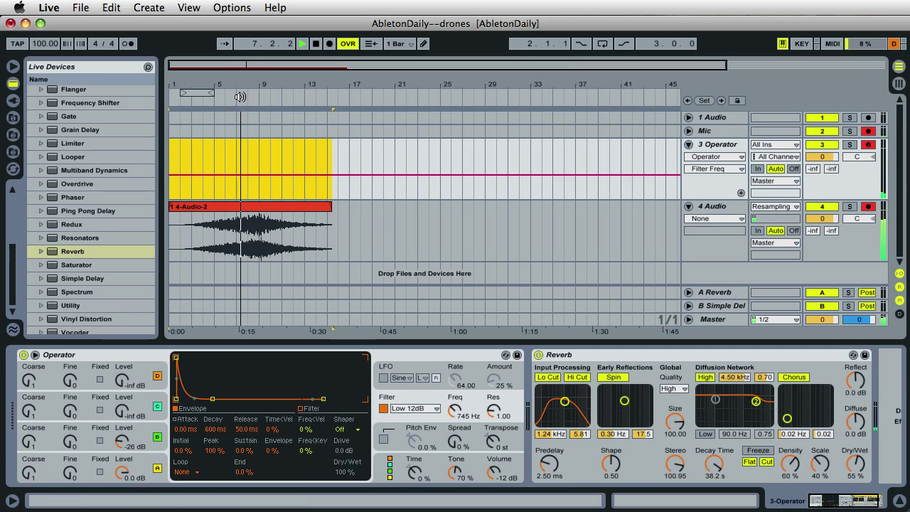
# Disarm the 4 Audio track, lower its volume to -5.1 dB, and stop playback.
pyautogui.click(867, 206)
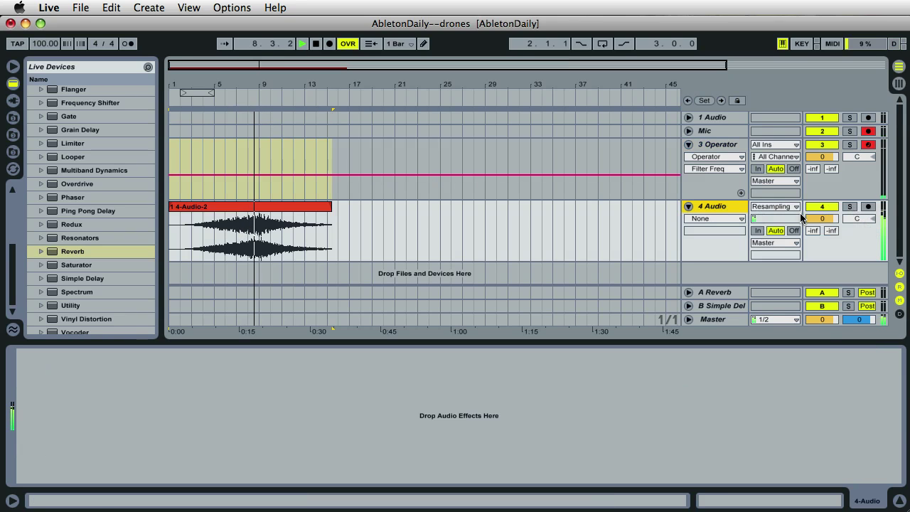
pyautogui.moveTo(809, 217); pyautogui.dragTo(808, 225)
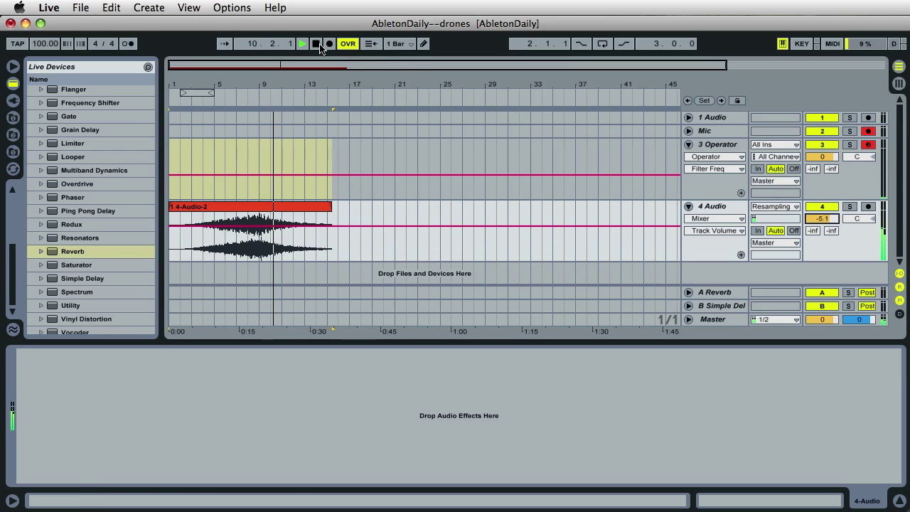
pyautogui.press('space')
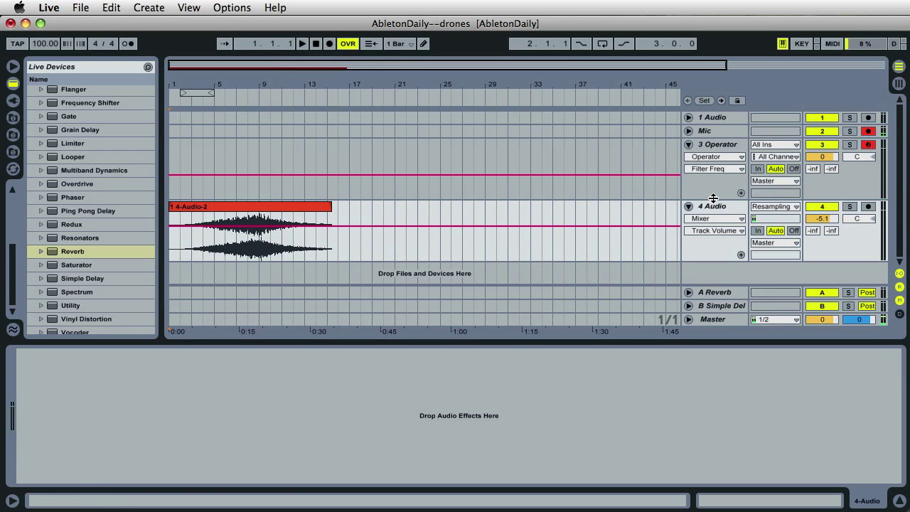
pyautogui.click(776, 206)
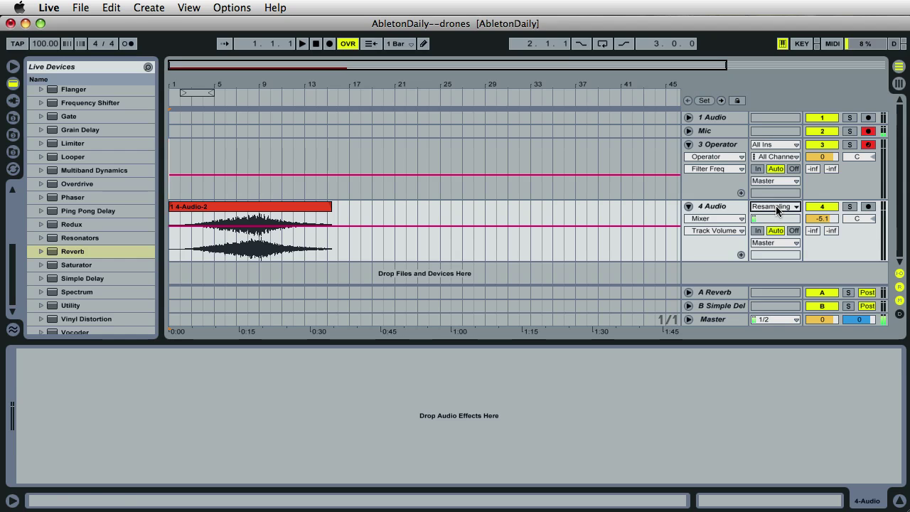
# Open Preferences and check the In/Out Sample Rate, keeping it at 44100.
pyautogui.click(48, 8)
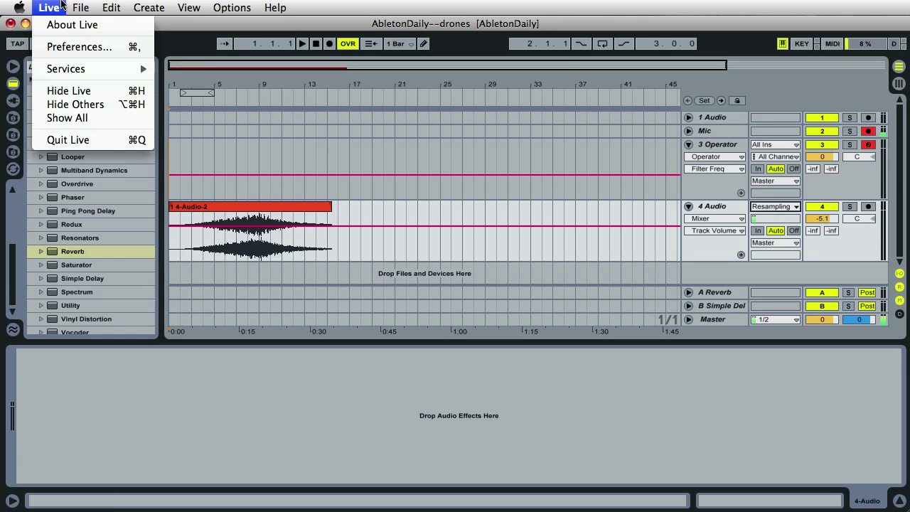
pyautogui.click(63, 46)
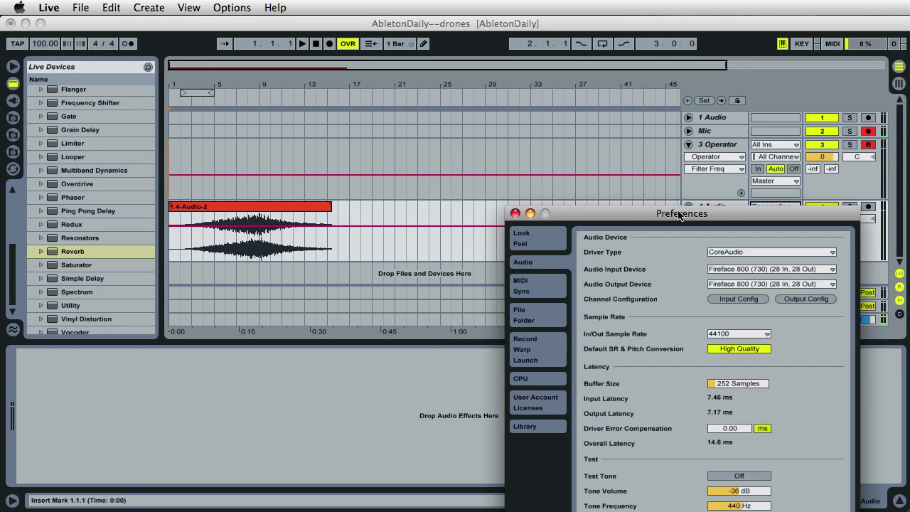
pyautogui.moveTo(654, 209); pyautogui.dragTo(523, 55)
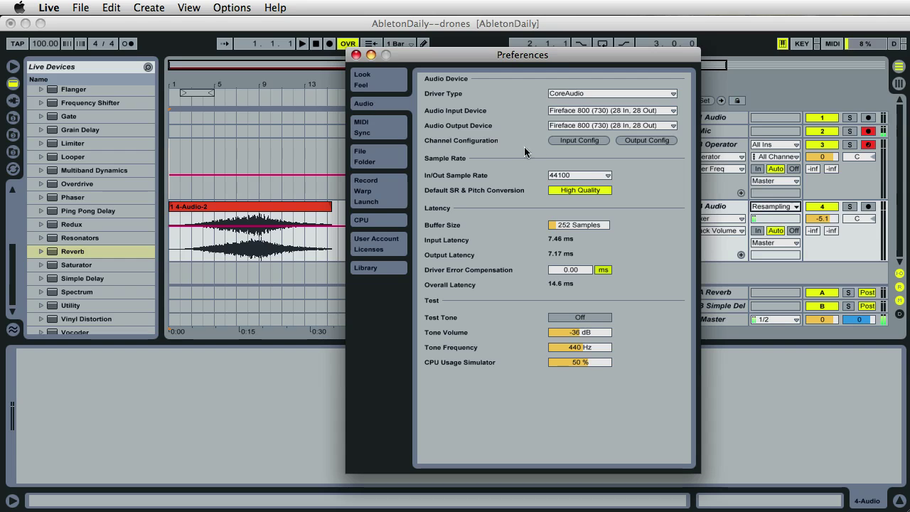
pyautogui.click(589, 173)
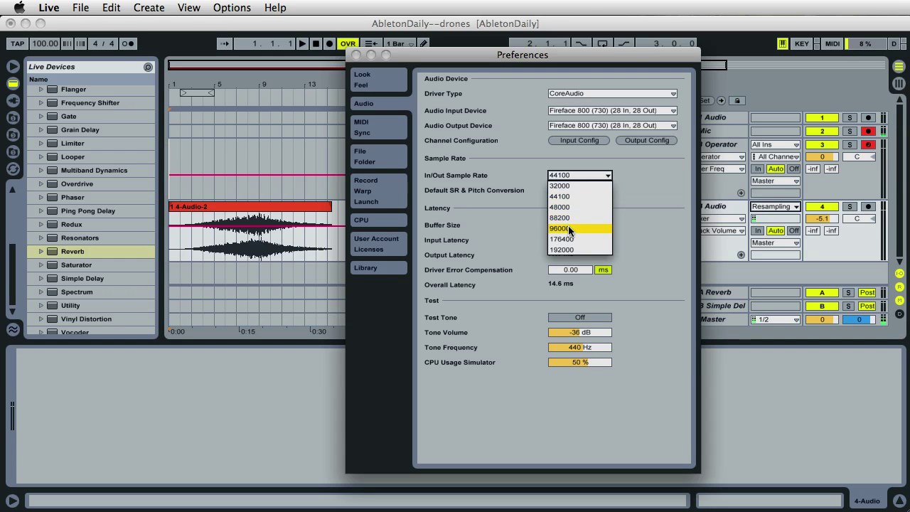
pyautogui.click(645, 184)
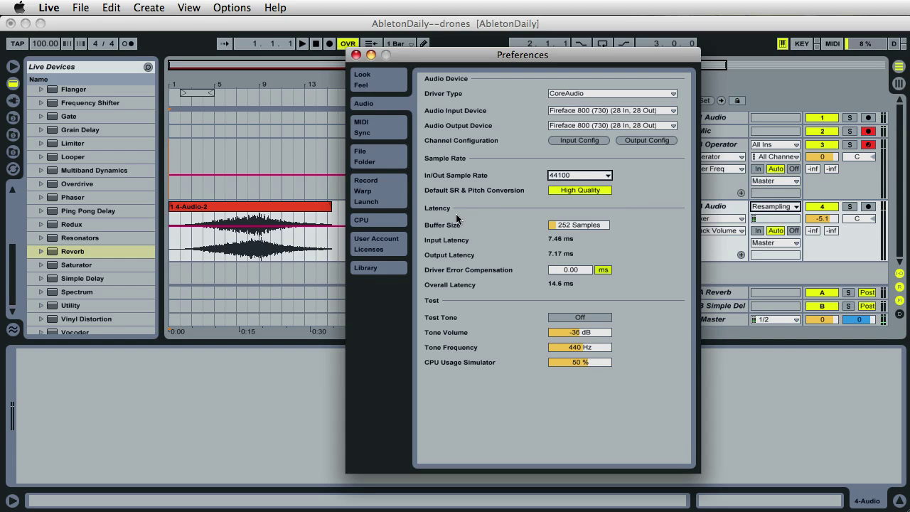
# On the Record Warp Launch page, keep the recording Bit Depth at 24.
pyautogui.click(394, 186)
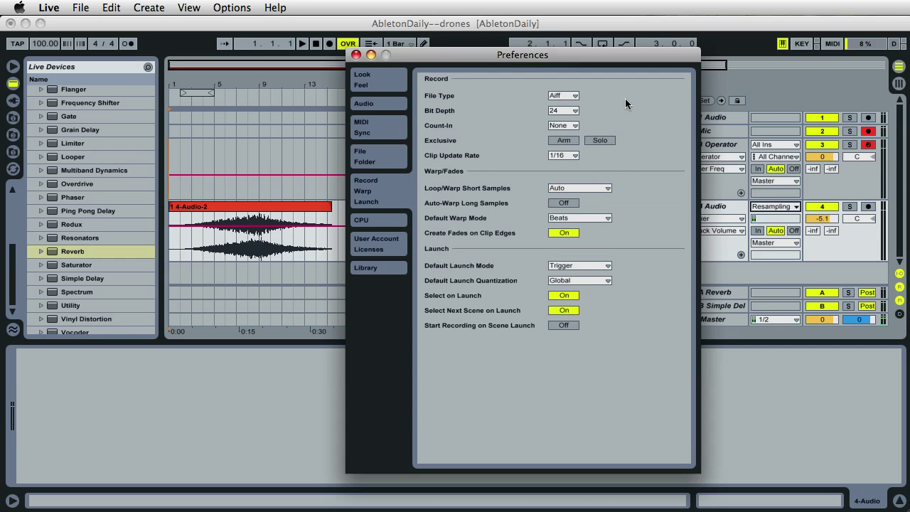
pyautogui.moveTo(556, 59); pyautogui.dragTo(558, 61)
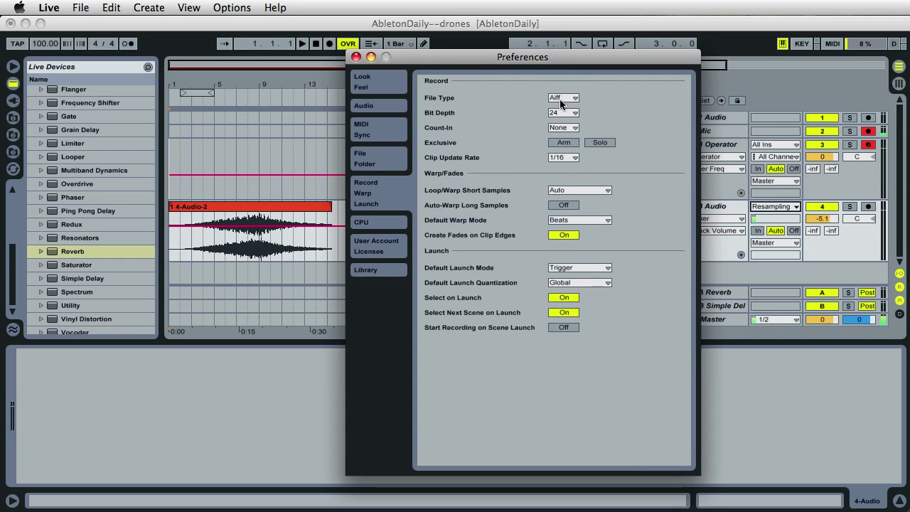
pyautogui.click(562, 114)
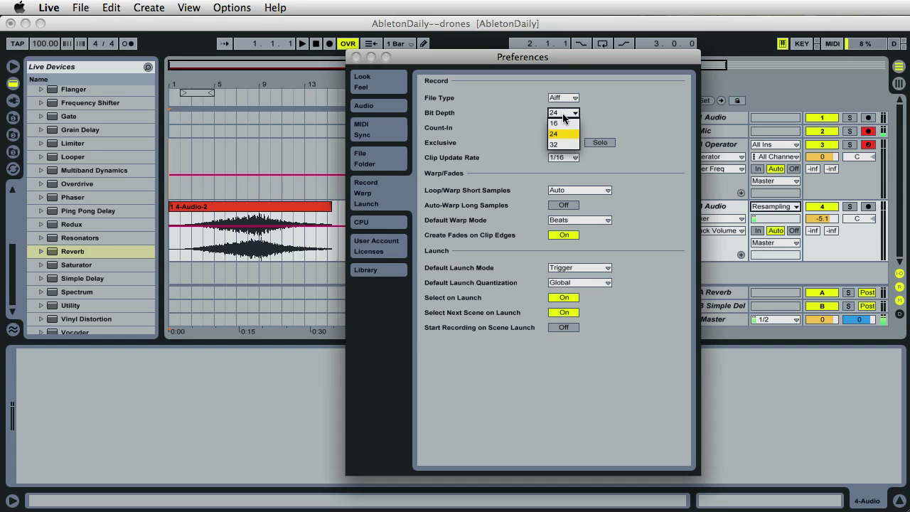
pyautogui.click(565, 133)
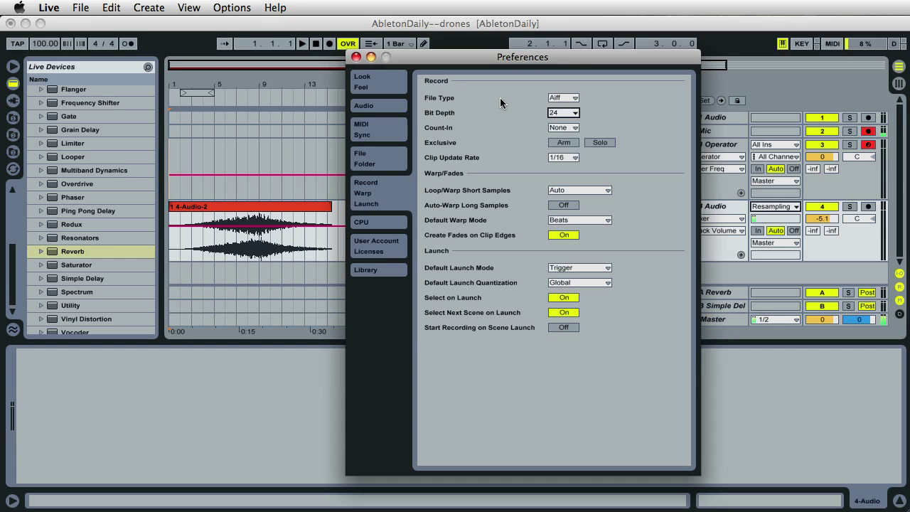
# Go back to the Audio page, close Preferences, and zoom the arrangement out slightly.
pyautogui.moveTo(429, 61); pyautogui.dragTo(428, 62)
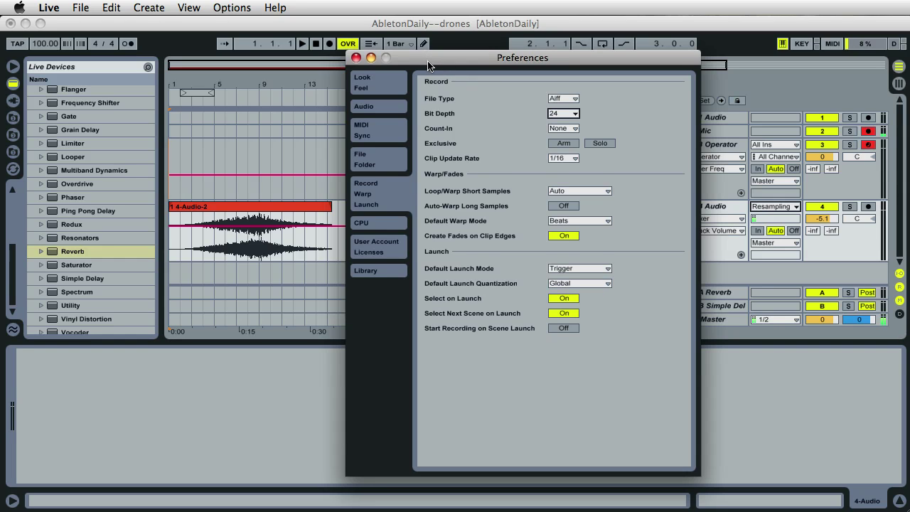
pyautogui.click(384, 105)
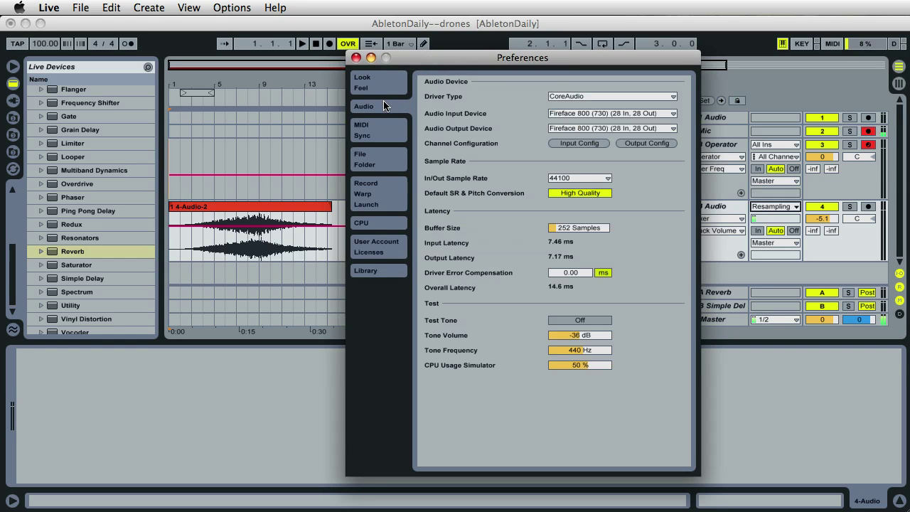
pyautogui.click(356, 58)
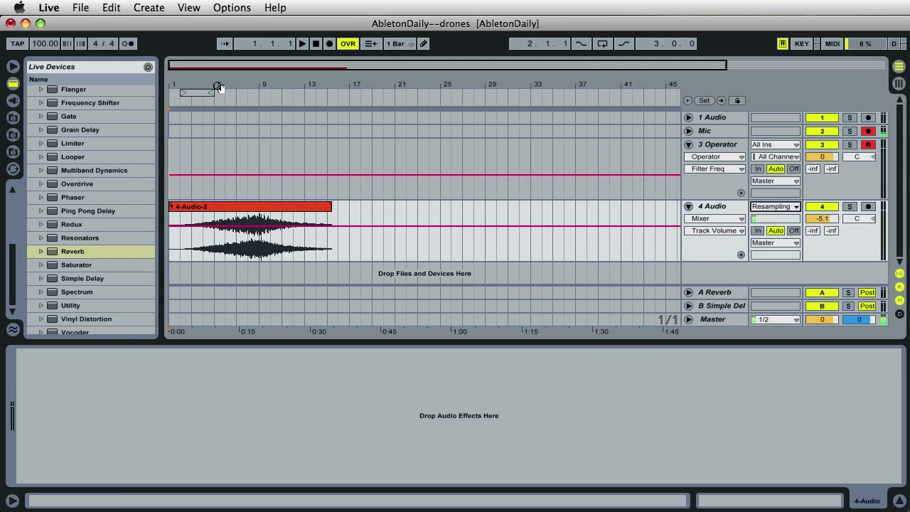
pyautogui.moveTo(197, 84); pyautogui.dragTo(197, 80)
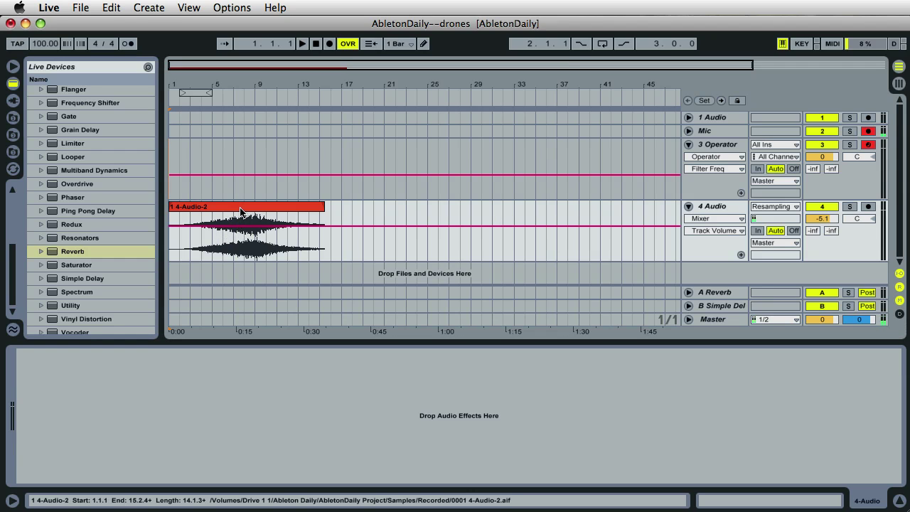
# Open the 4-Audio-2 clip in Clip View and turn Warp off.
pyautogui.doubleClick(241, 207)
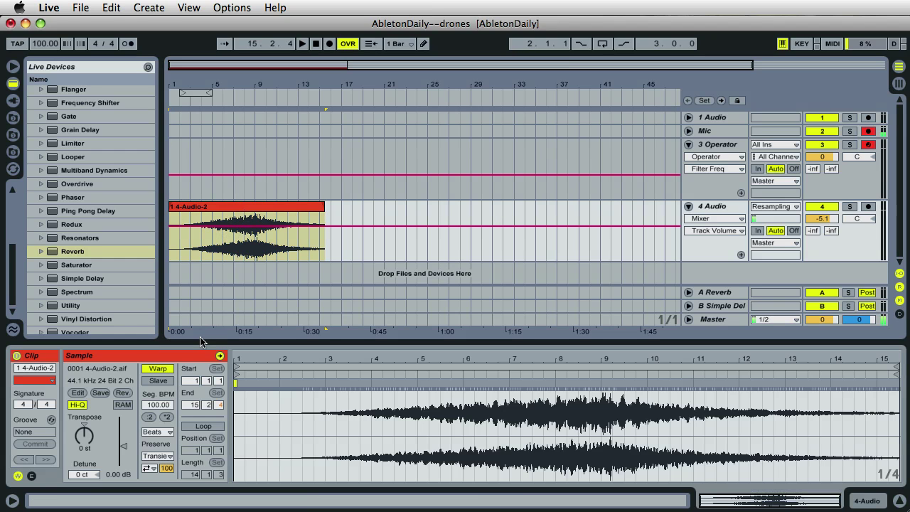
pyautogui.click(157, 369)
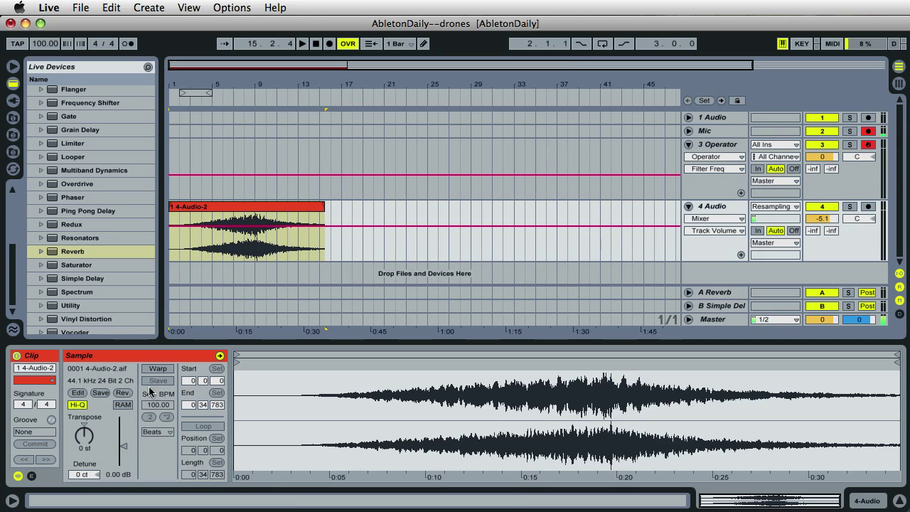
pyautogui.scroll(-16, 86, 435)
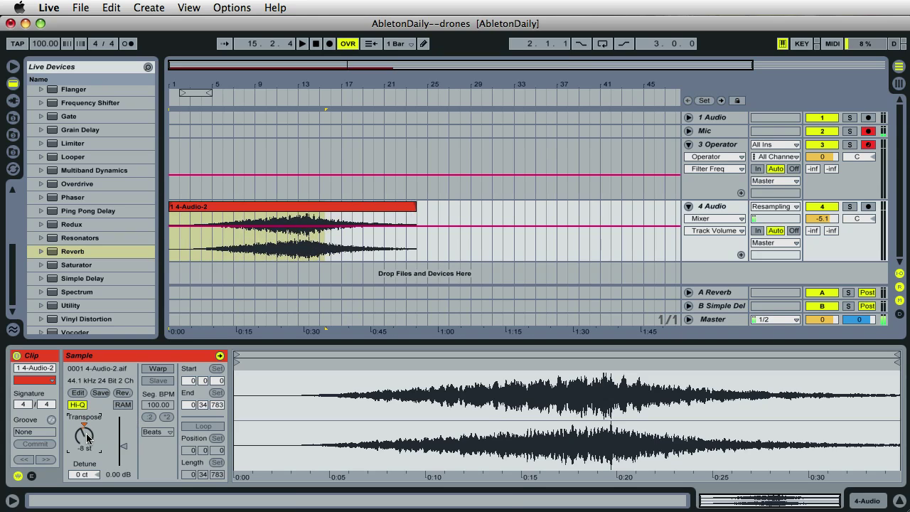
pyautogui.scroll(1, 86, 433)
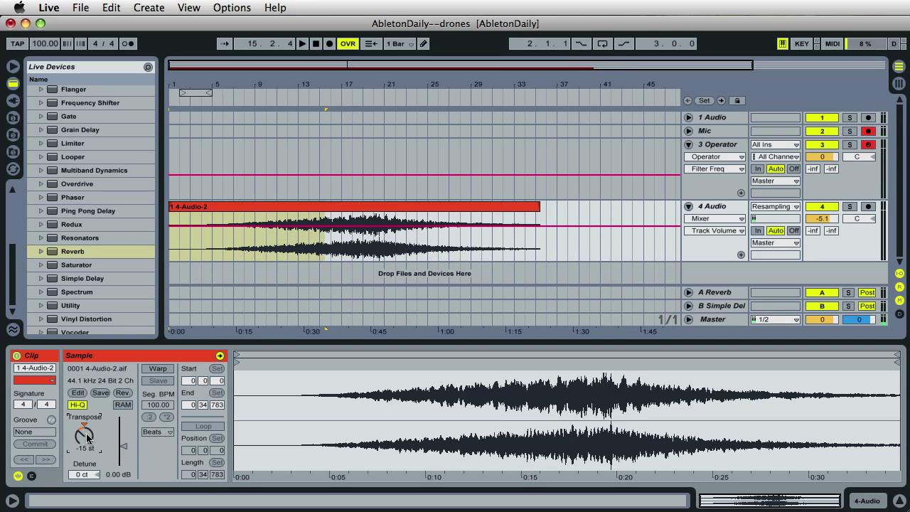
pyautogui.scroll(1, 86, 433)
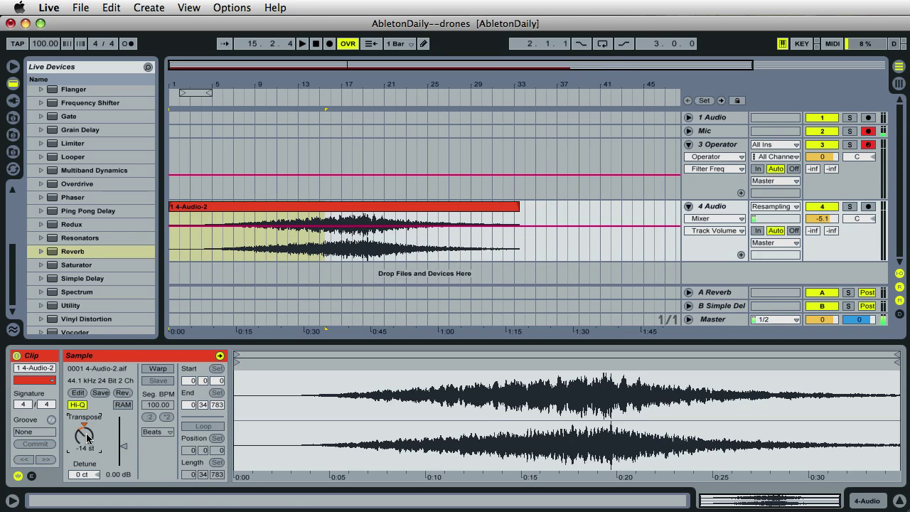
pyautogui.click(268, 96)
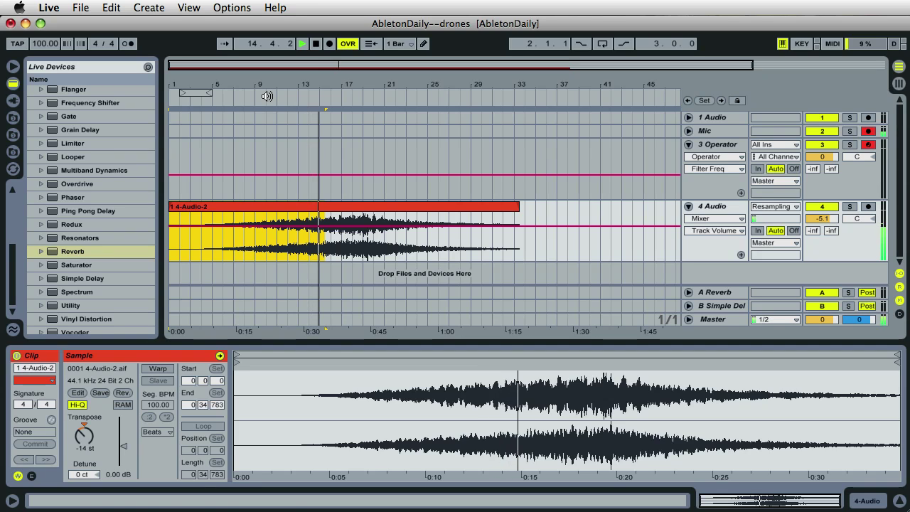
pyautogui.click(139, 319)
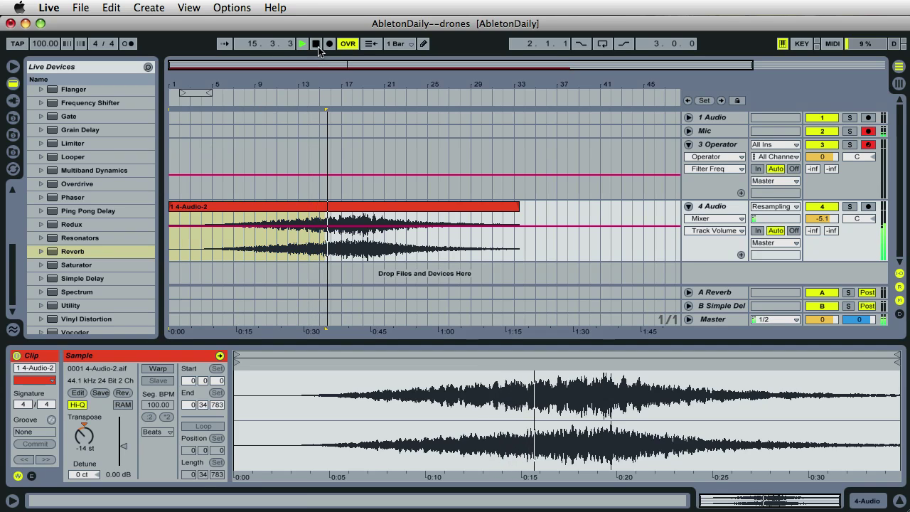
pyautogui.press('space')
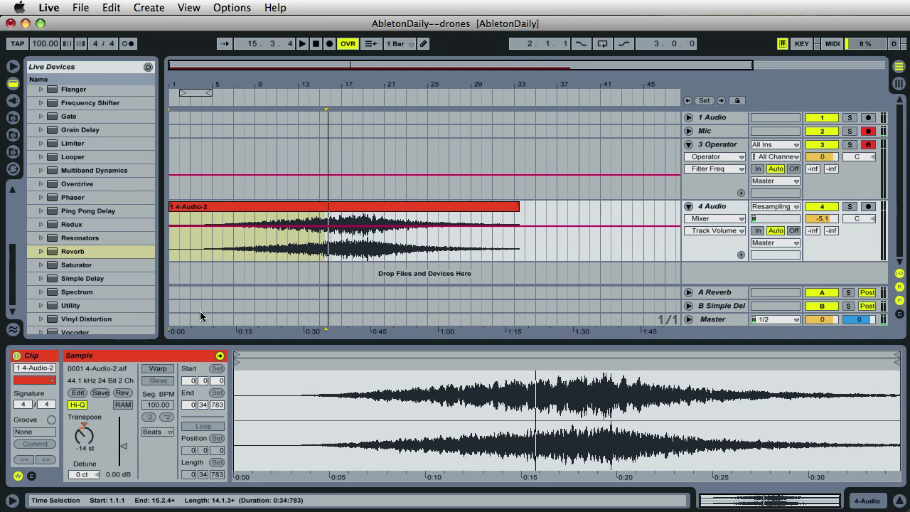
pyautogui.click(302, 44)
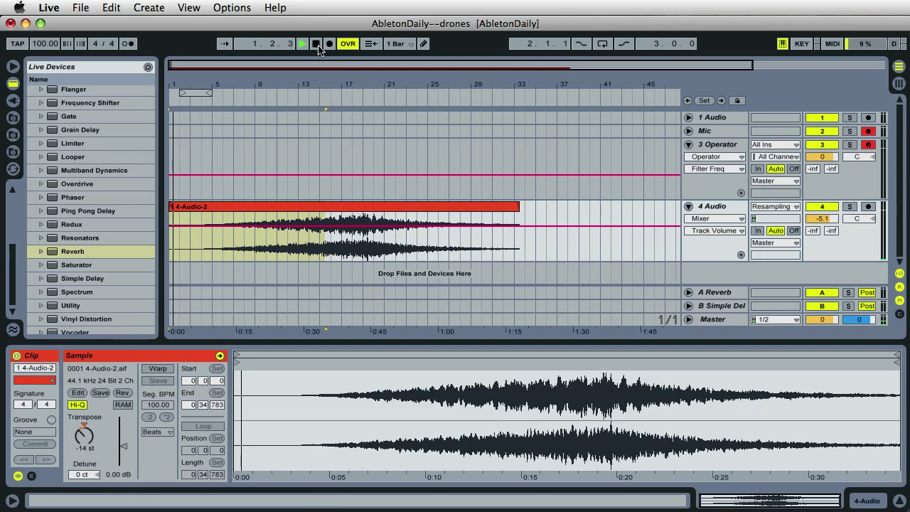
pyautogui.click(315, 64)
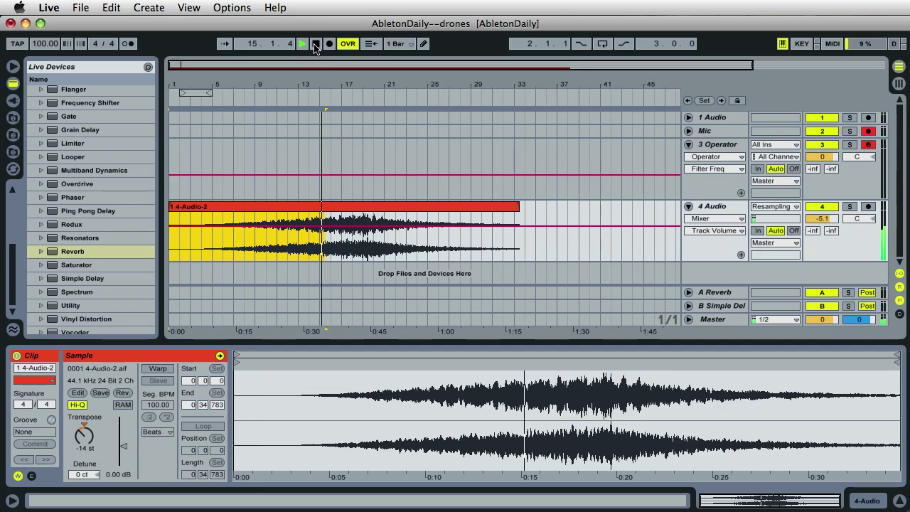
pyautogui.click(317, 64)
pyautogui.click(315, 44)
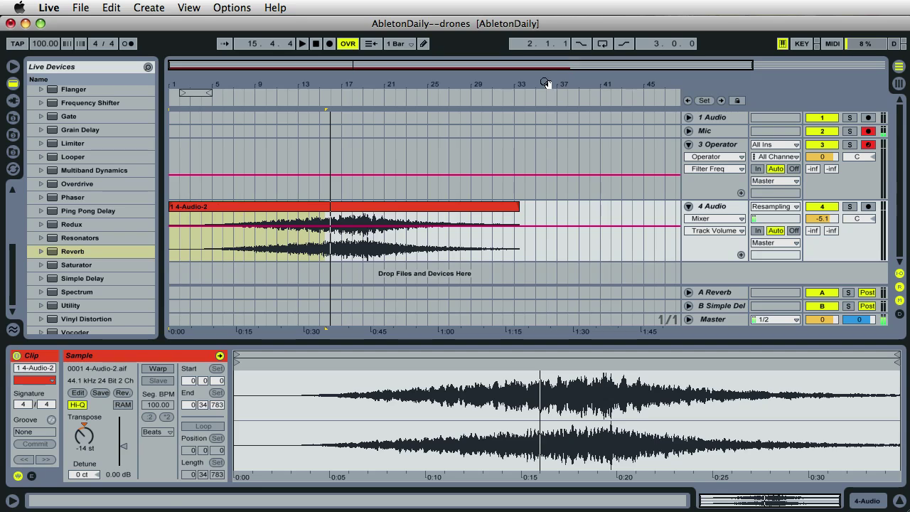
# Shorten the drone clip so it ends near bar 23.
pyautogui.press('-')
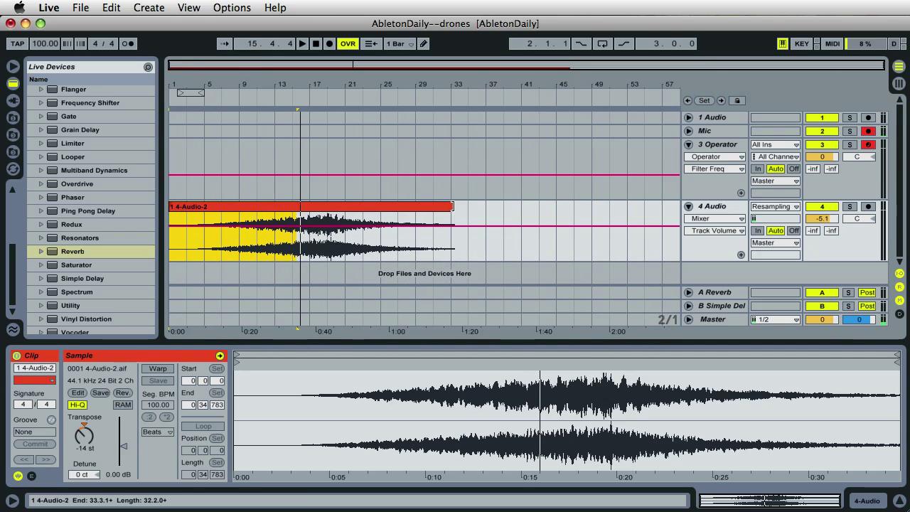
pyautogui.moveTo(457, 216); pyautogui.dragTo(362, 213)
pyautogui.click(326, 210)
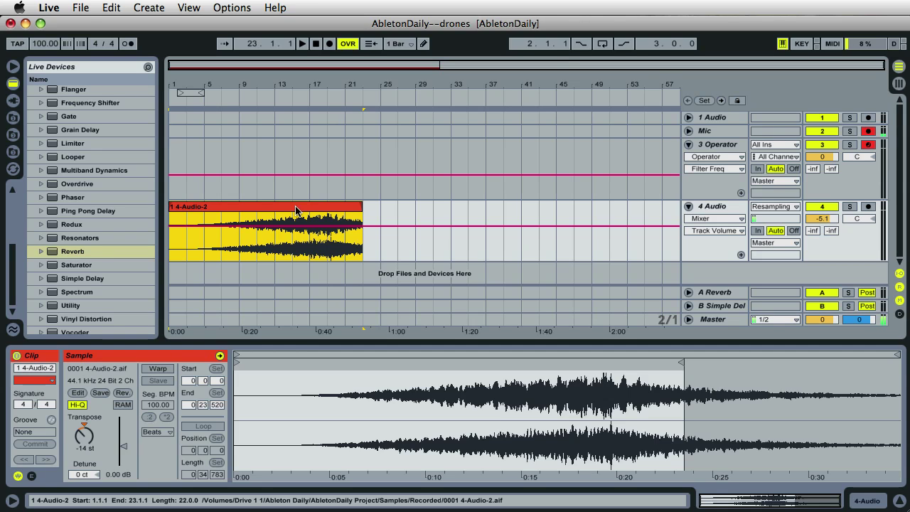
# Copy the clip, trim its start, and place it from bar 15 to about bar 45.
pyautogui.moveTo(294, 209); pyautogui.dragTo(509, 206)
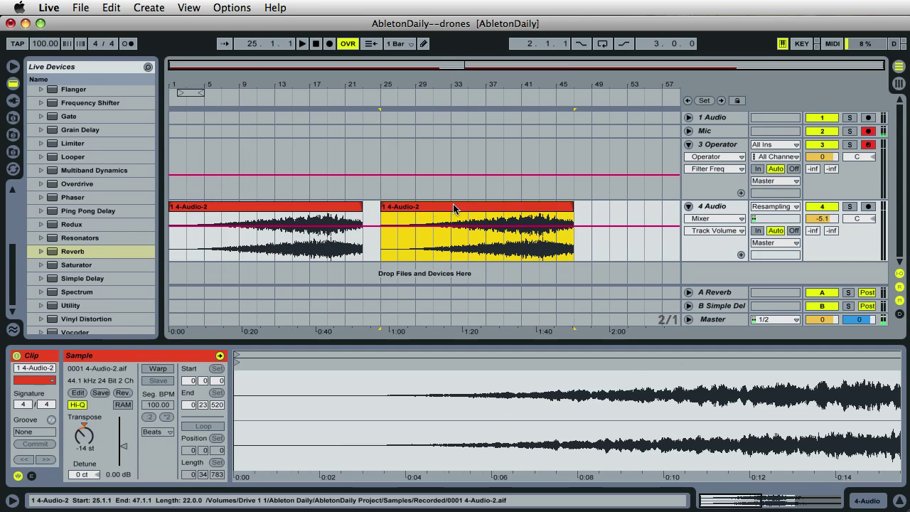
pyautogui.moveTo(382, 213); pyautogui.dragTo(398, 214)
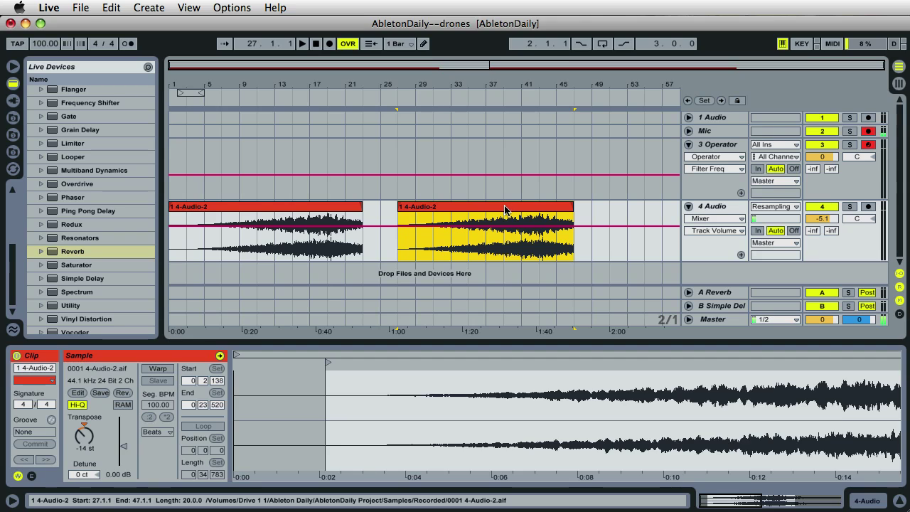
pyautogui.moveTo(504, 206); pyautogui.dragTo(394, 211)
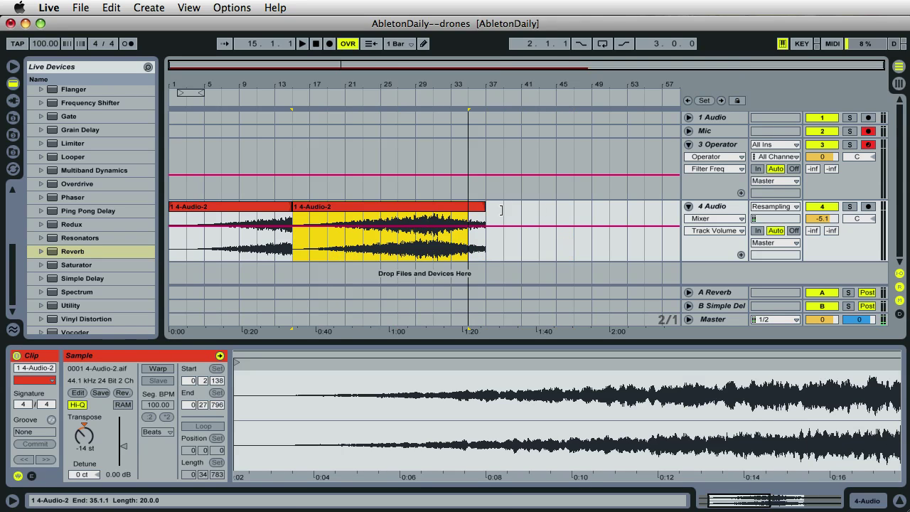
pyautogui.moveTo(501, 209); pyautogui.dragTo(572, 210)
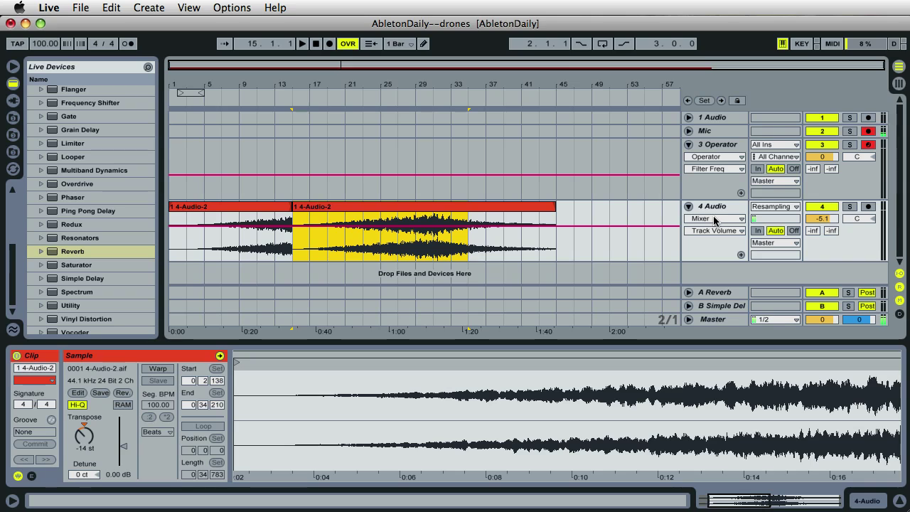
# Crossfade the two drone clips using the Fades lane and transpose the second copy to -7 st.
pyautogui.click(714, 219)
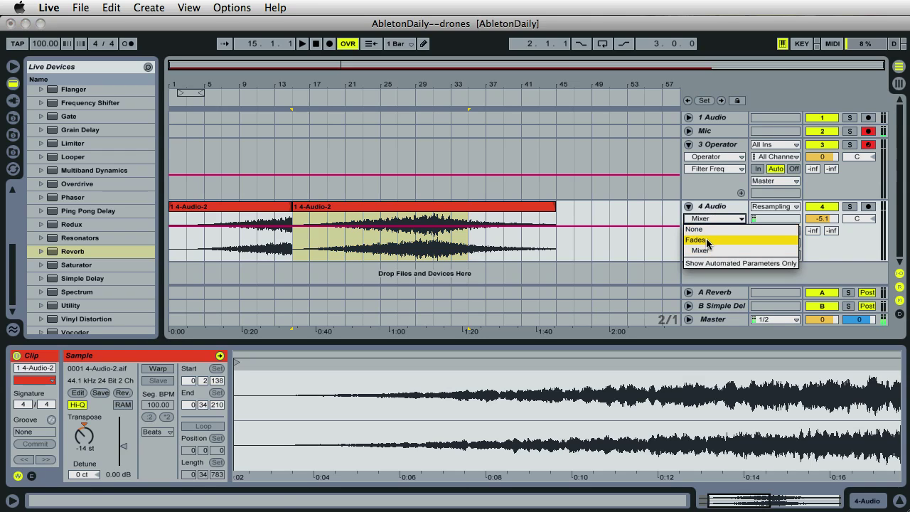
pyautogui.click(708, 240)
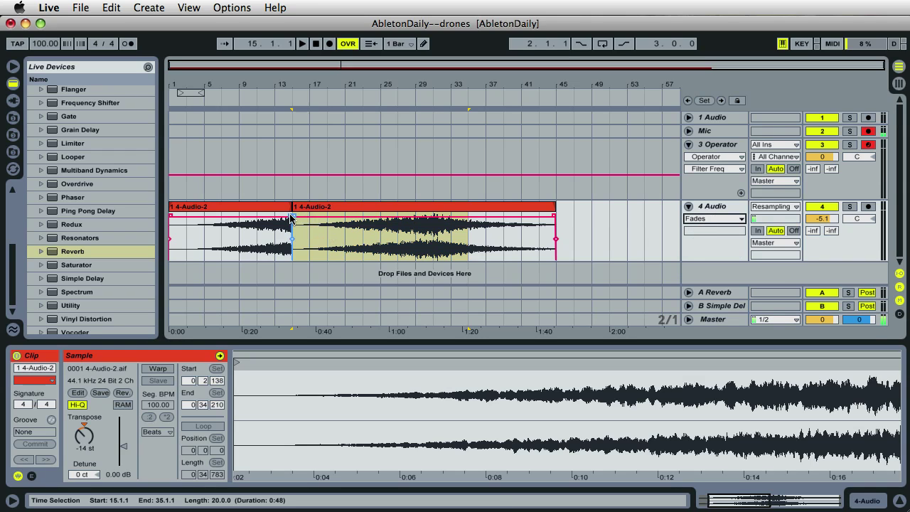
pyautogui.moveTo(291, 217); pyautogui.dragTo(375, 226)
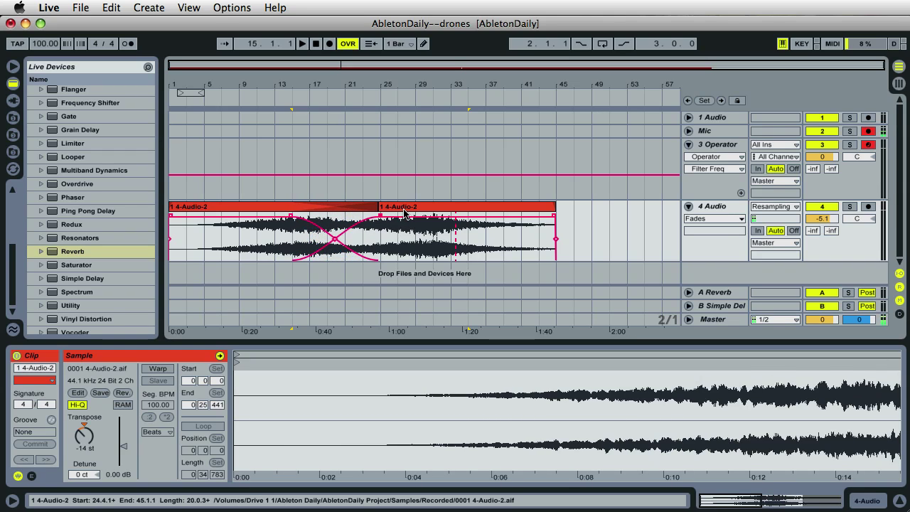
pyautogui.click(439, 211)
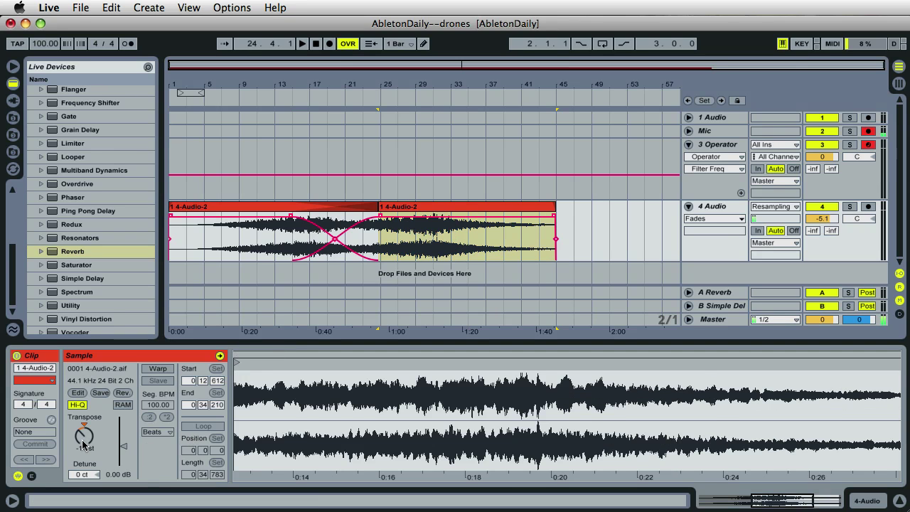
pyautogui.moveTo(84, 444); pyautogui.dragTo(84, 444)
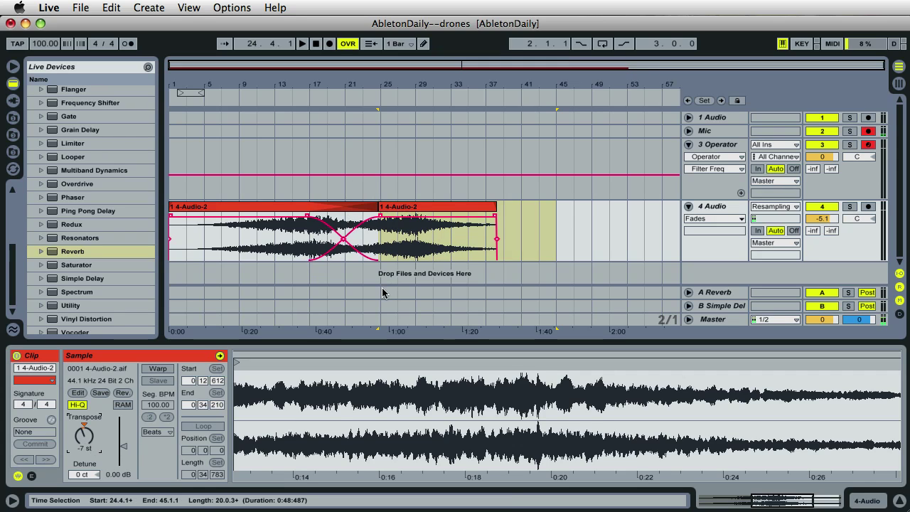
# Add Reverb to 4 Audio with High quality, Lo Cut at 949 Hz, 25.4 s decay, then play.
pyautogui.click(713, 206)
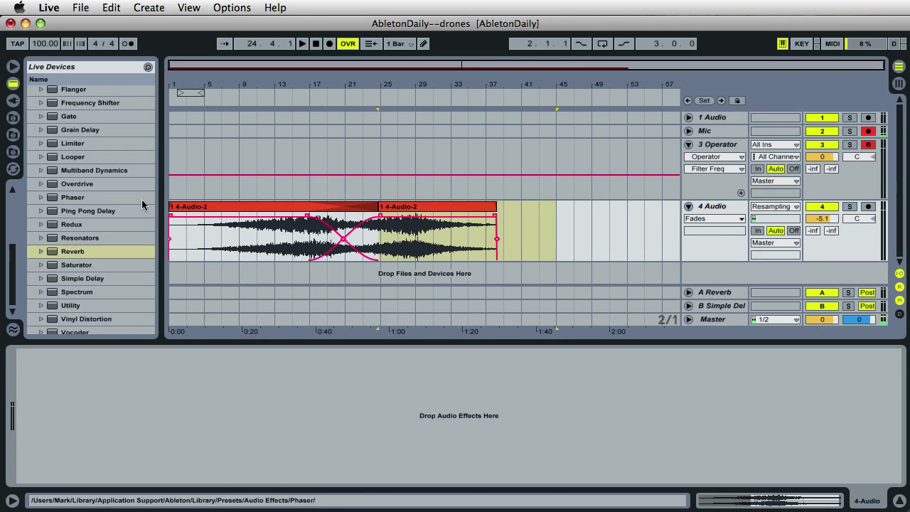
pyautogui.moveTo(61, 253); pyautogui.dragTo(170, 407)
pyautogui.click(159, 388)
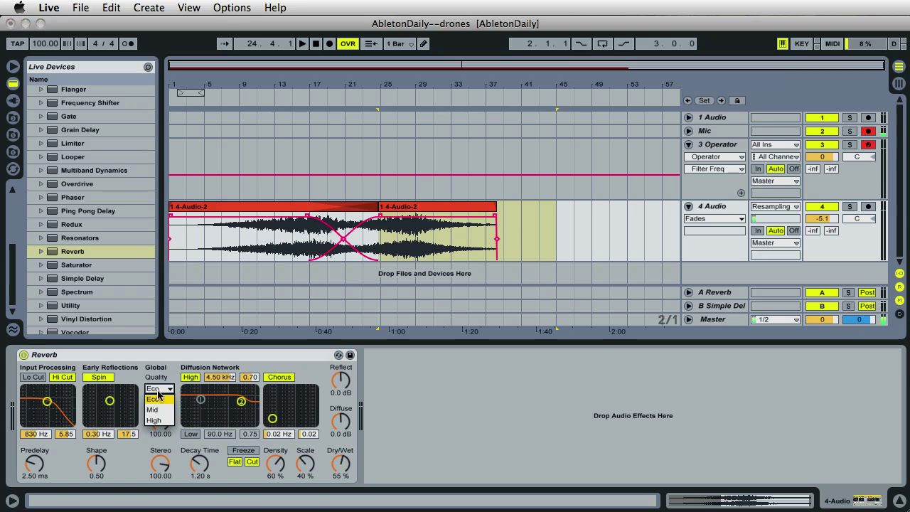
pyautogui.click(156, 406)
pyautogui.click(34, 378)
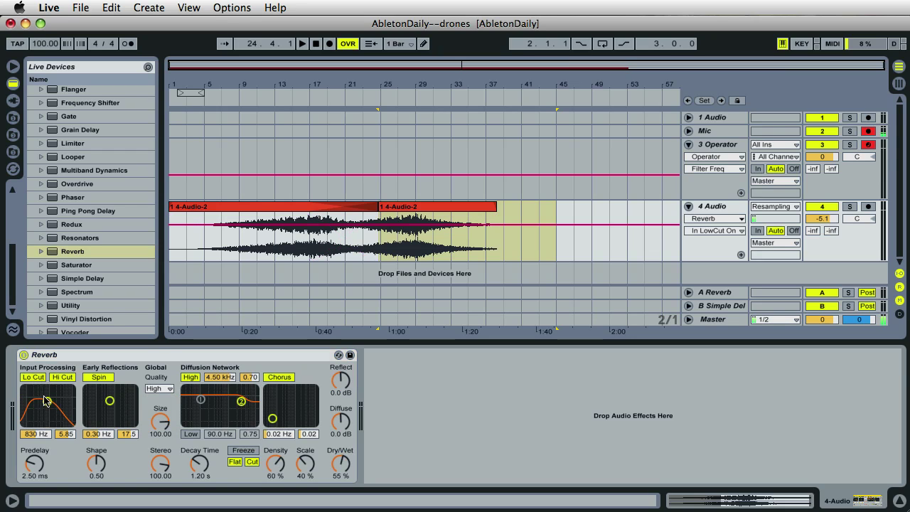
pyautogui.moveTo(46, 402); pyautogui.dragTo(47, 403)
pyautogui.moveTo(202, 466); pyautogui.dragTo(207, 165)
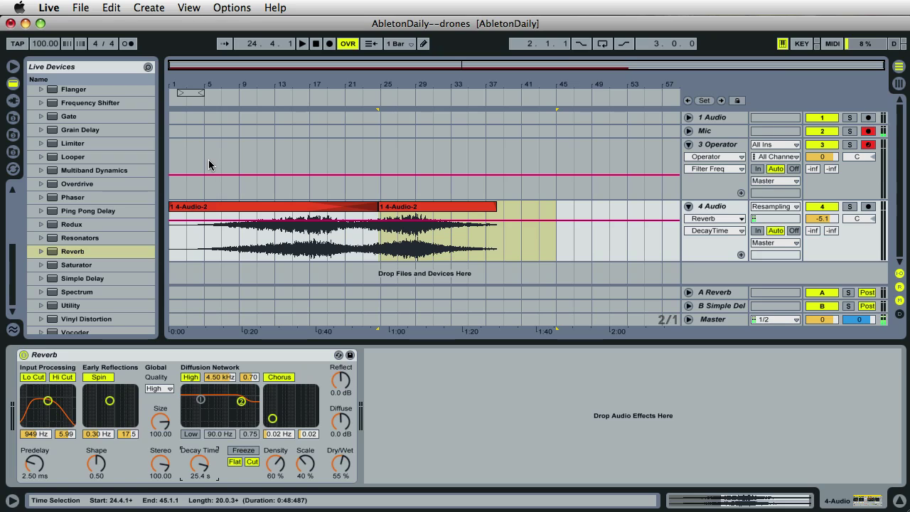
pyautogui.click(215, 100)
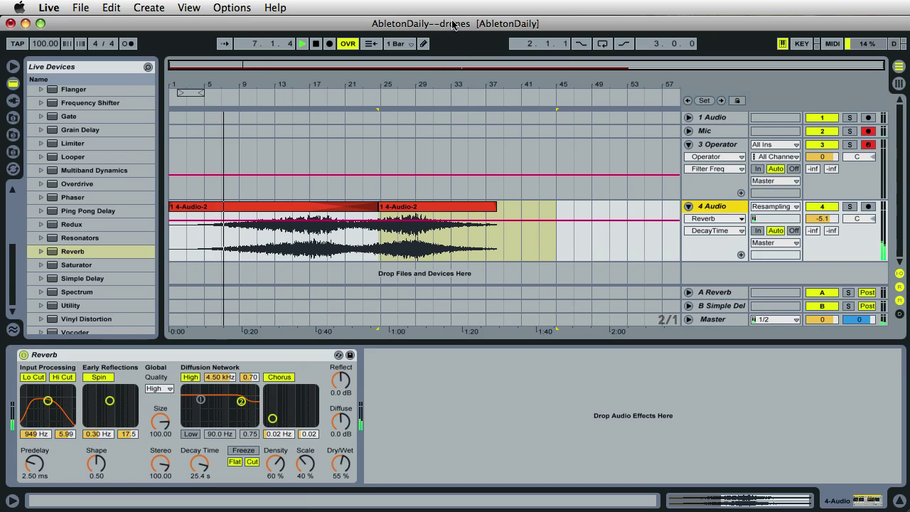
# Adjust the 4 Audio volume while listening to settle at -4.6 dB, then stop playback.
pyautogui.moveTo(812, 223); pyautogui.dragTo(807, 220)
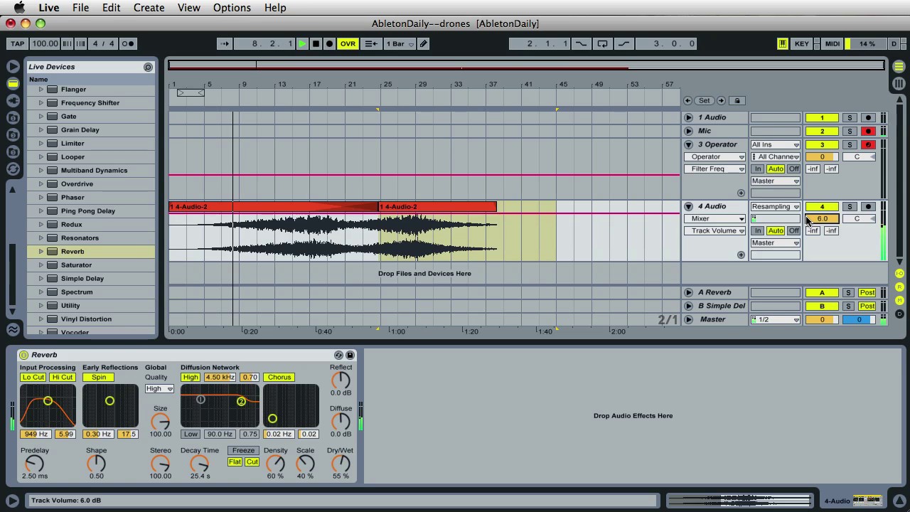
pyautogui.click(869, 132)
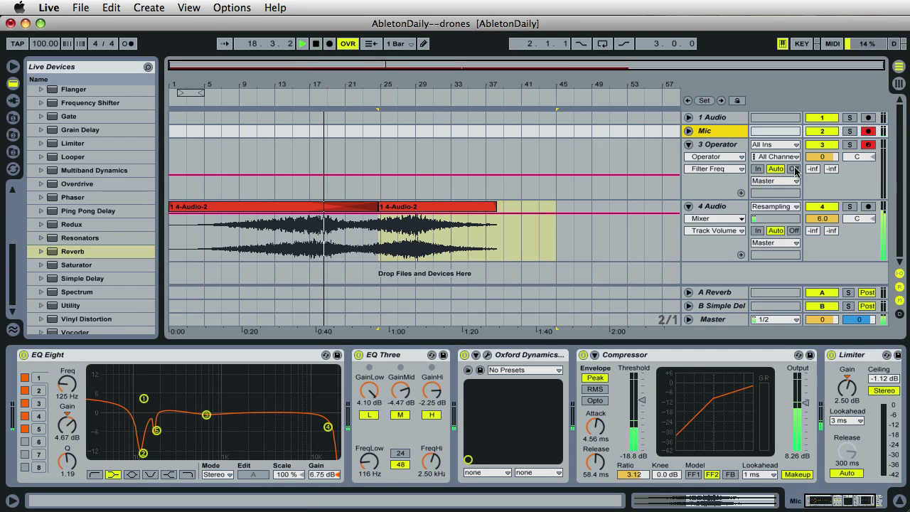
pyautogui.moveTo(828, 218); pyautogui.dragTo(826, 221)
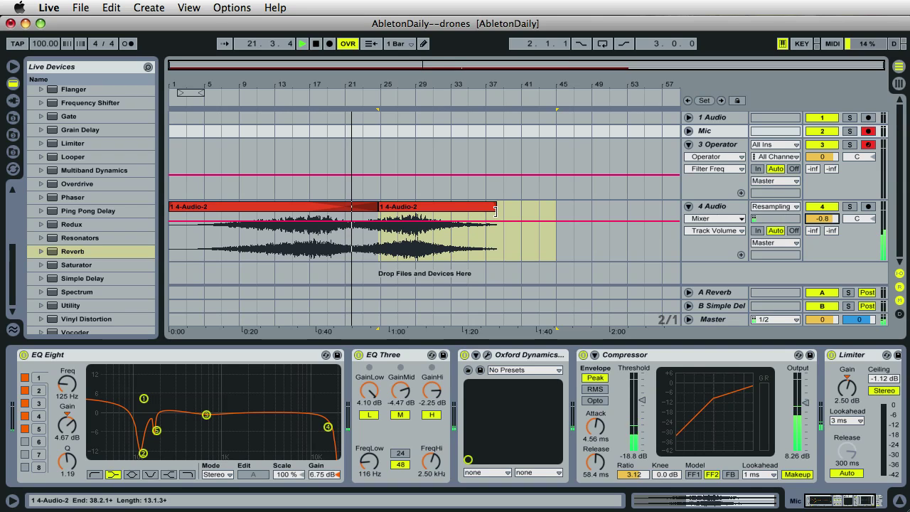
pyautogui.click(869, 132)
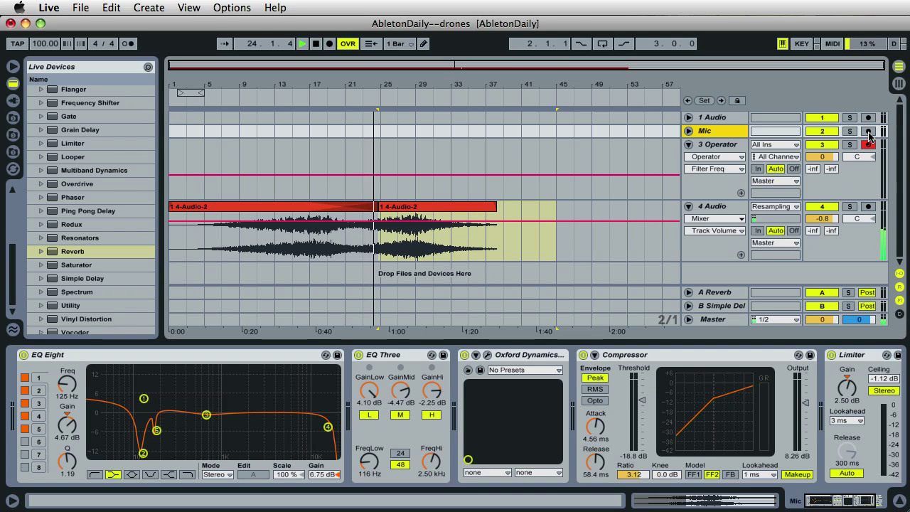
pyautogui.click(869, 132)
pyautogui.moveTo(832, 218); pyautogui.dragTo(834, 223)
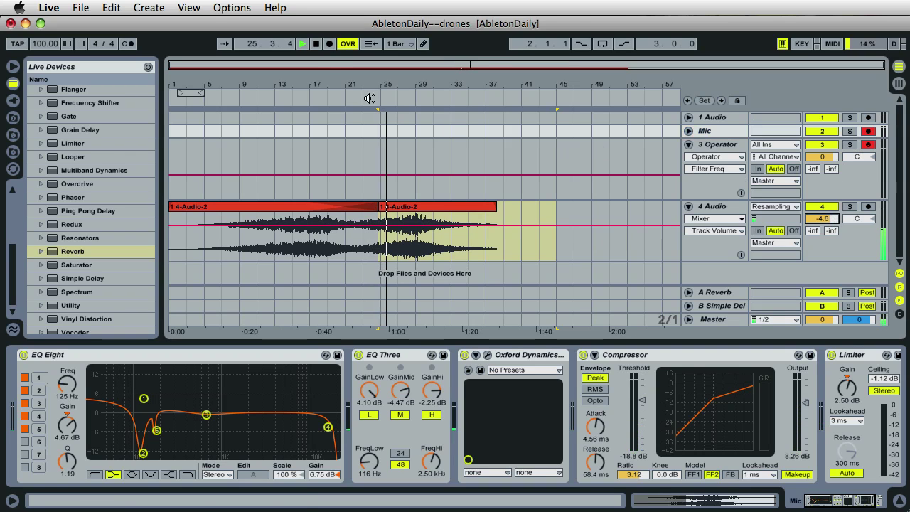
pyautogui.click(315, 44)
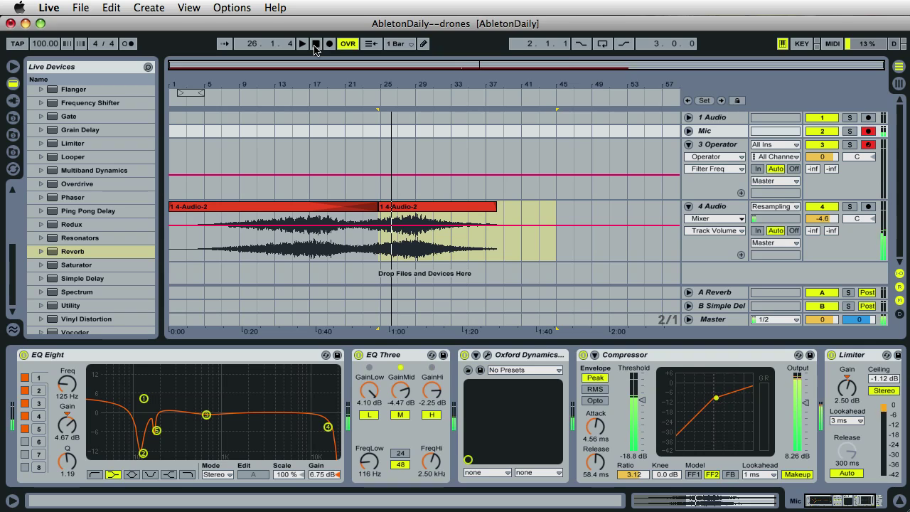